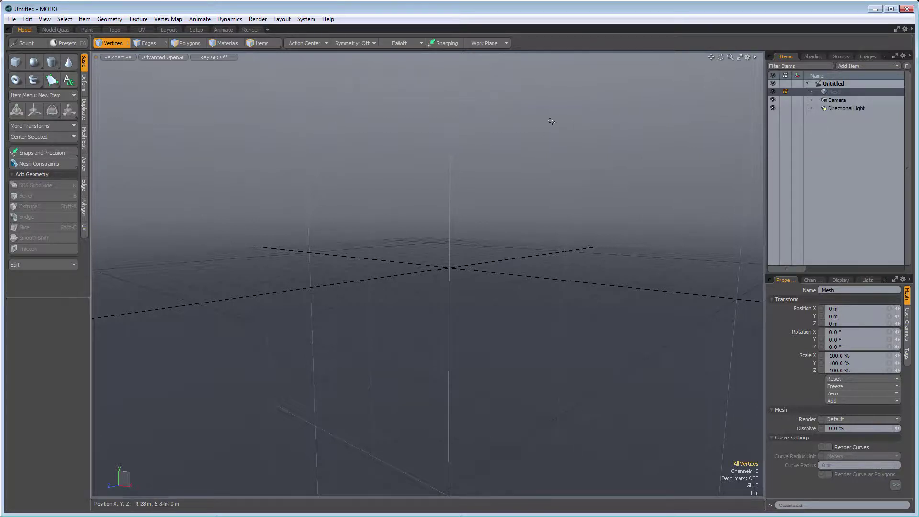
- Create a box about 11.7 × 8.7 × 7.7 m beside the origin, starting its base on the vertical XY work plane
alt+drag(398, 277, 369, 359)
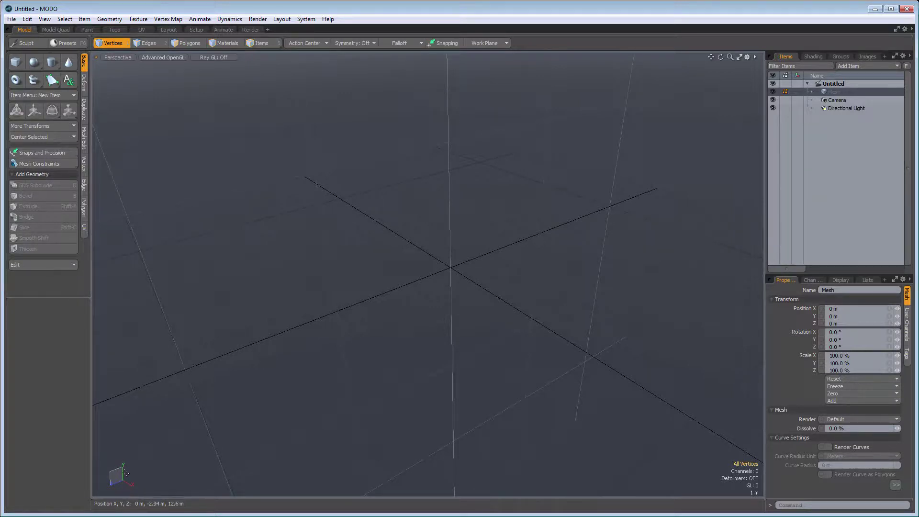
alt+drag(367, 345, 479, 293)
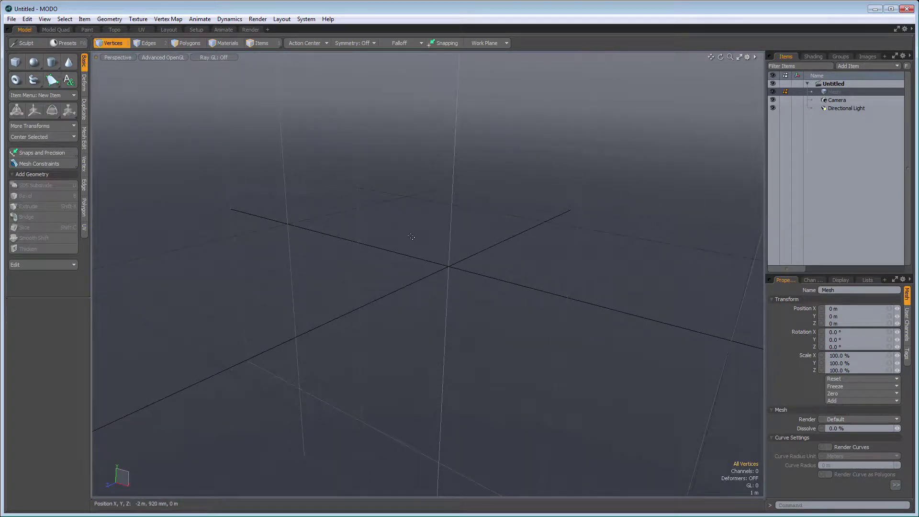
click(15, 64)
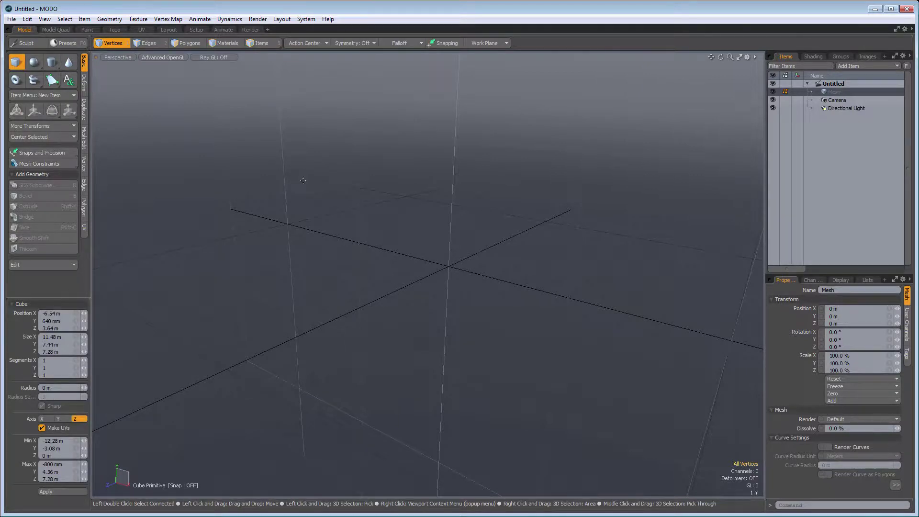
drag(252, 135, 433, 354)
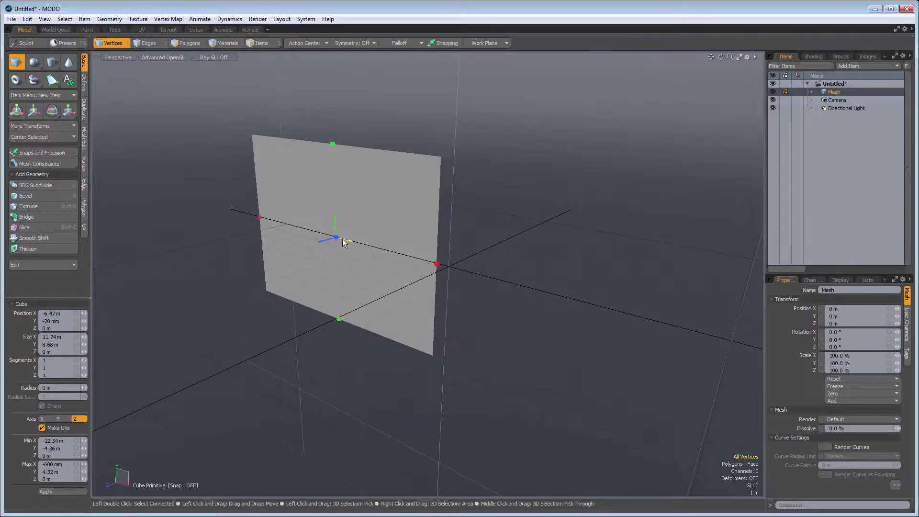
drag(336, 239, 183, 282)
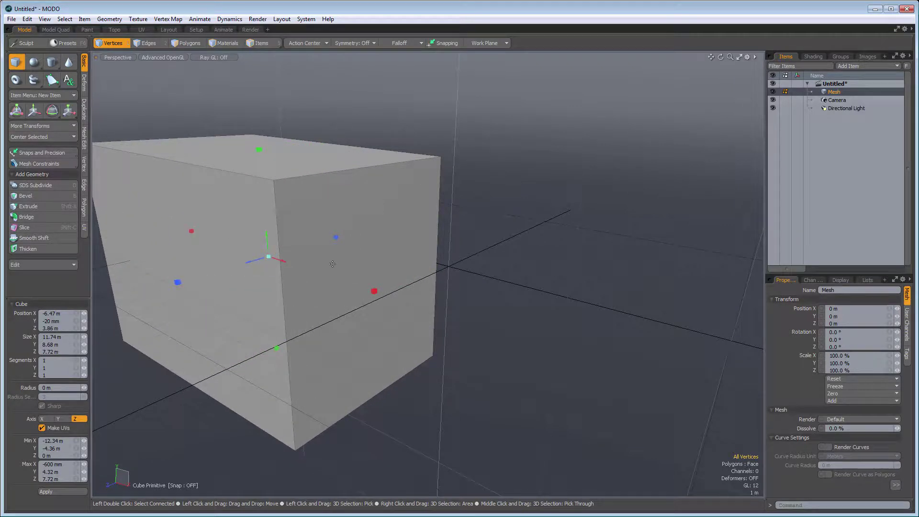
key(space)
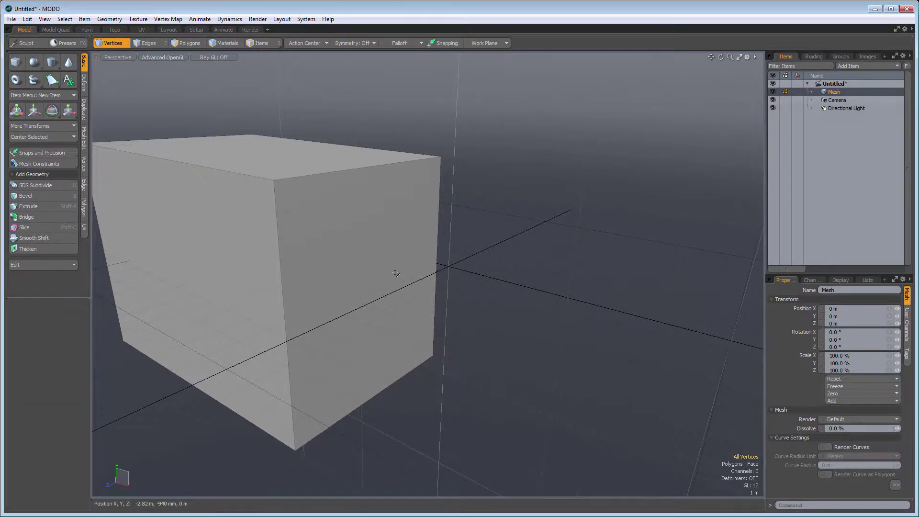
scroll(396, 274, down, 4)
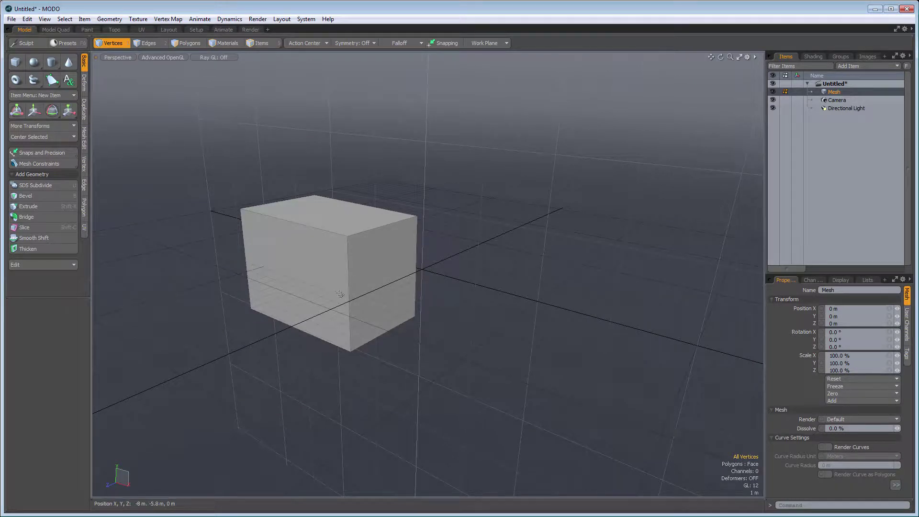
- Create a second box about 7.2 × 6.7 × 10.6 m on the ground plane, across the origin from the first box
alt+drag(385, 201, 377, 384)
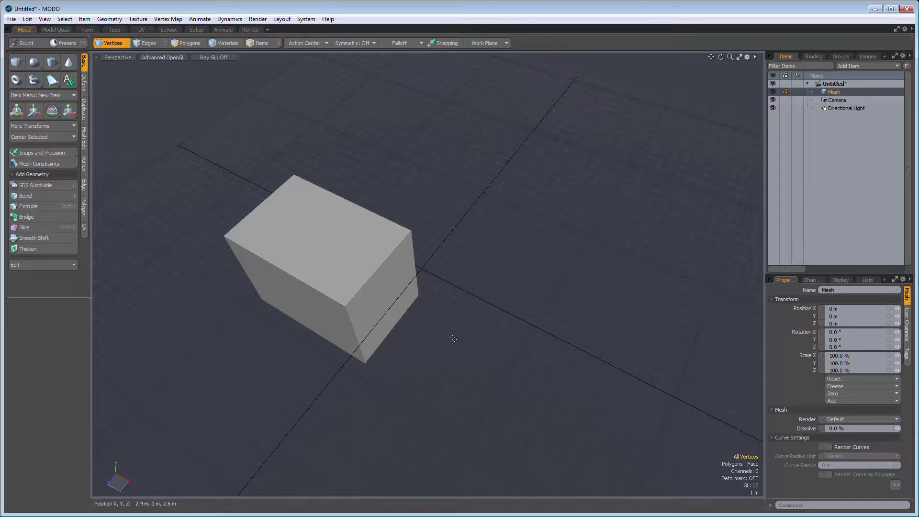
click(16, 63)
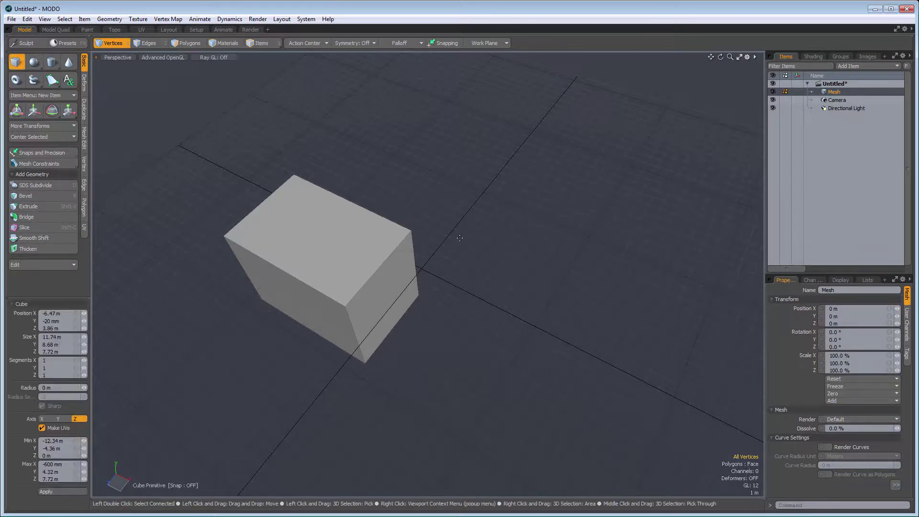
drag(458, 272, 597, 220)
drag(532, 248, 541, 184)
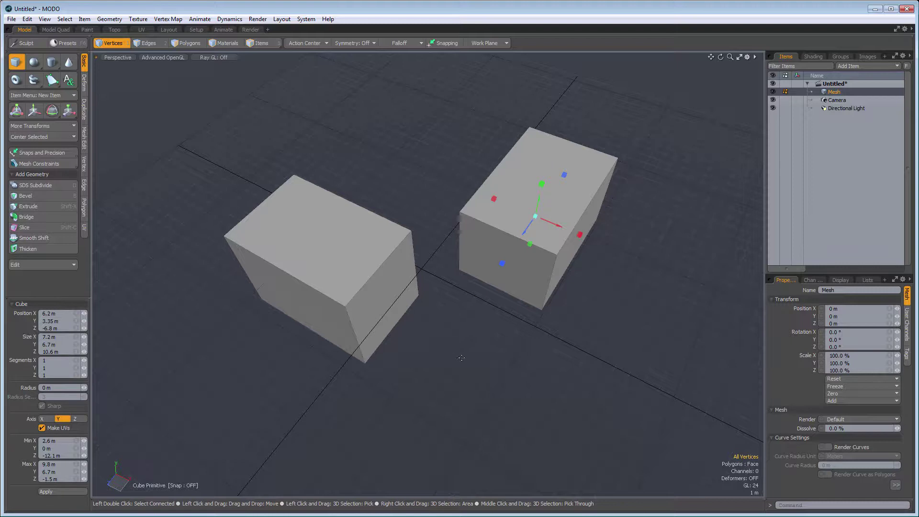
key(space)
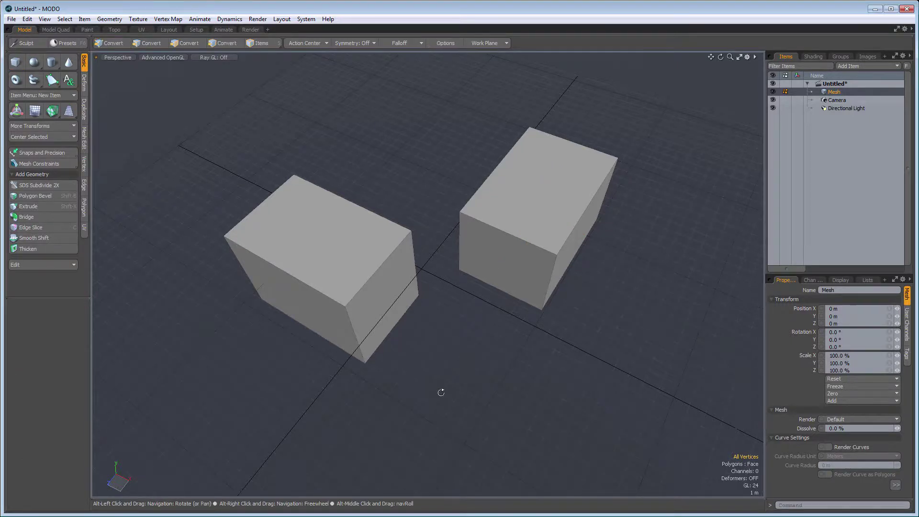
- Create a third box on the ground plane, beside the first box on the side away from the second one
alt+drag(441, 392, 460, 244)
alt+drag(576, 349, 469, 299)
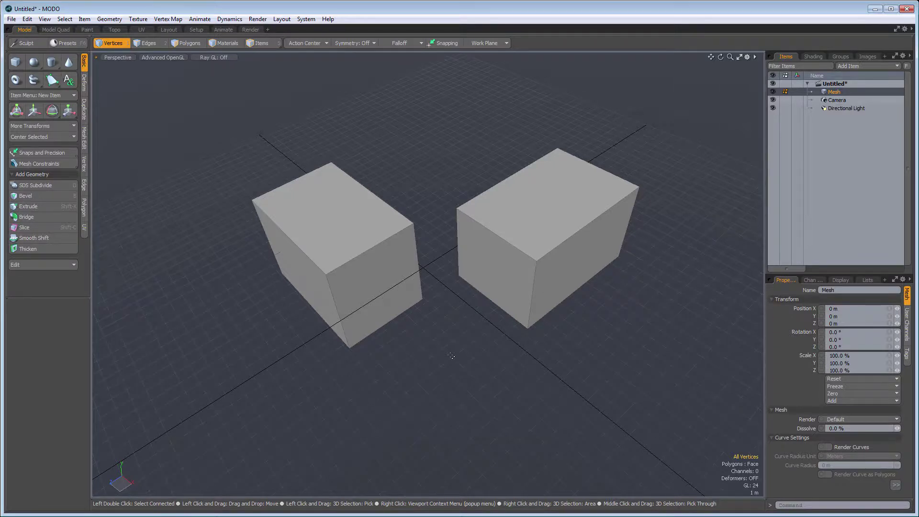
alt+drag(460, 374, 427, 414)
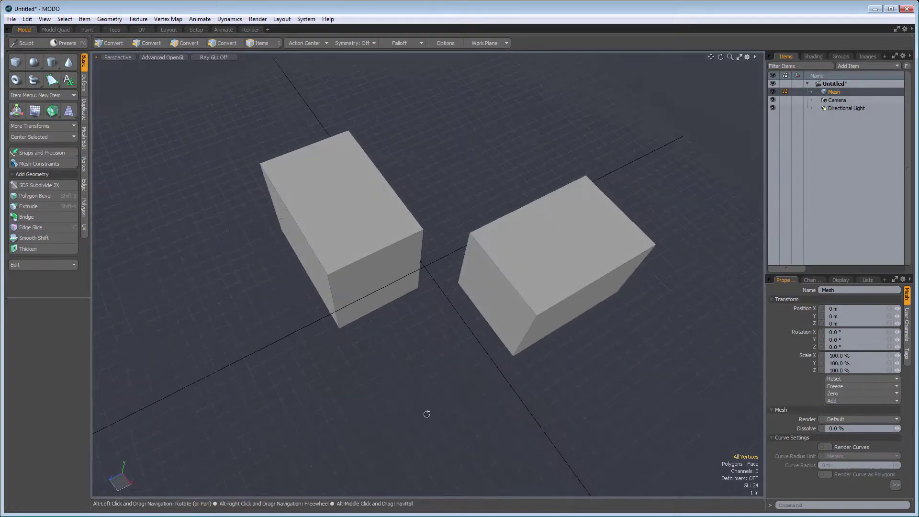
click(16, 62)
drag(150, 293, 276, 326)
drag(212, 311, 175, 257)
key(space)
- Check the work plane from a low viewing angle and reset it
alt+drag(550, 297, 427, 370)
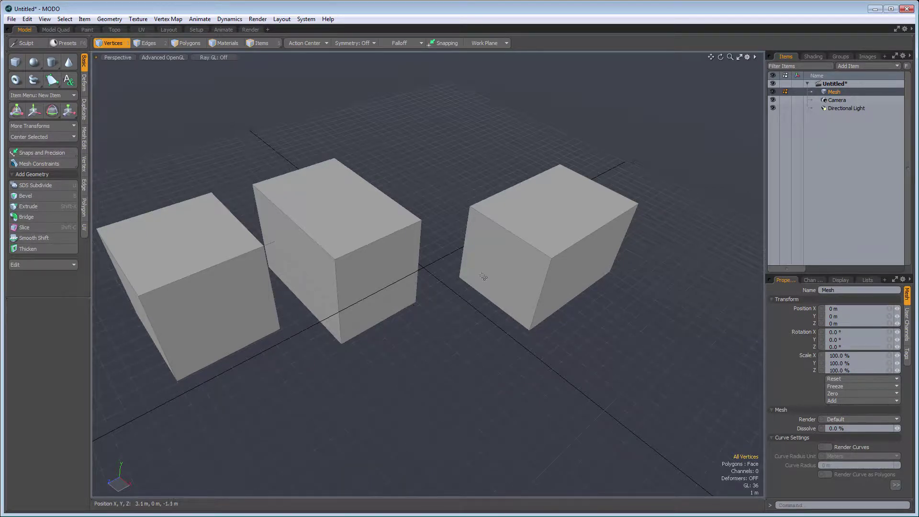
alt+drag(413, 234, 476, 231)
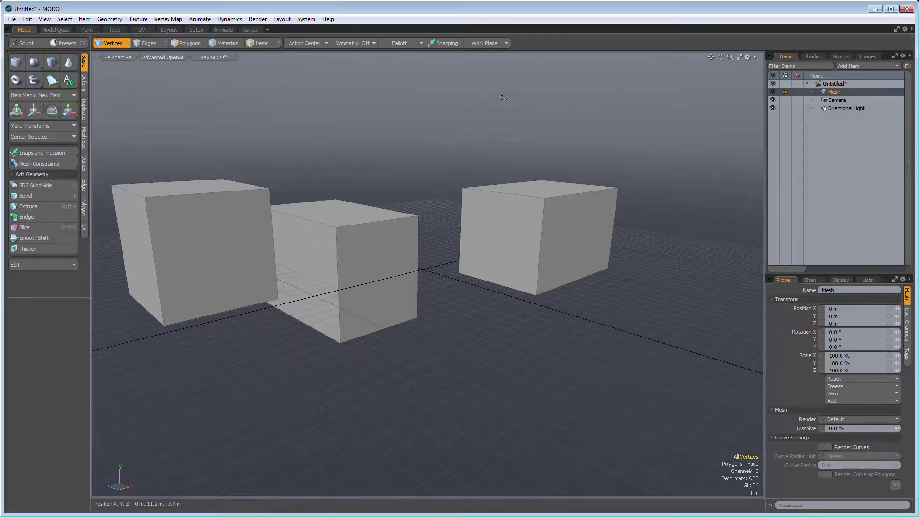
click(490, 42)
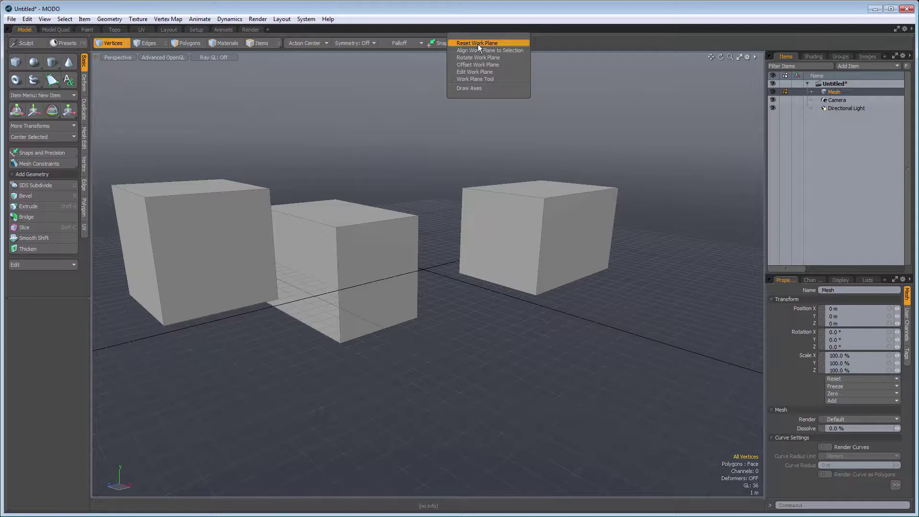
click(478, 43)
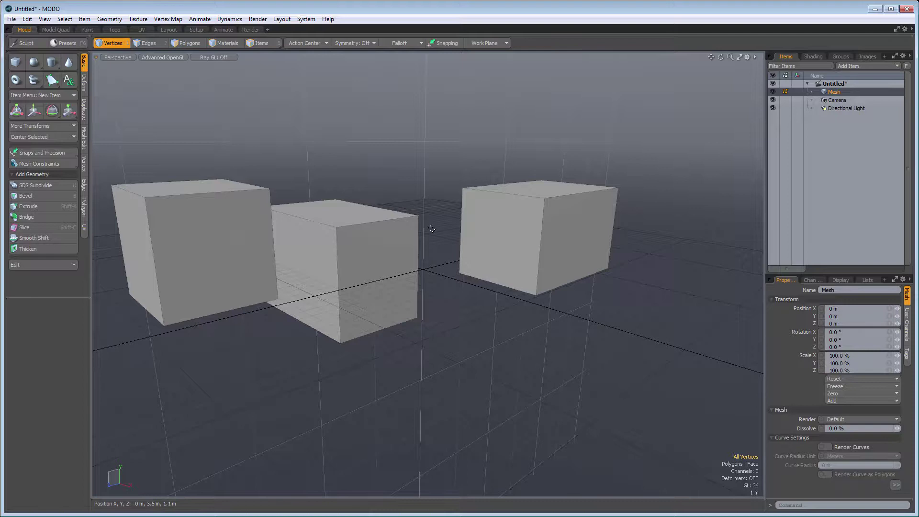
- Align the work plane to the top face of the middle box
alt+drag(492, 210, 477, 322)
alt+drag(497, 225, 489, 279)
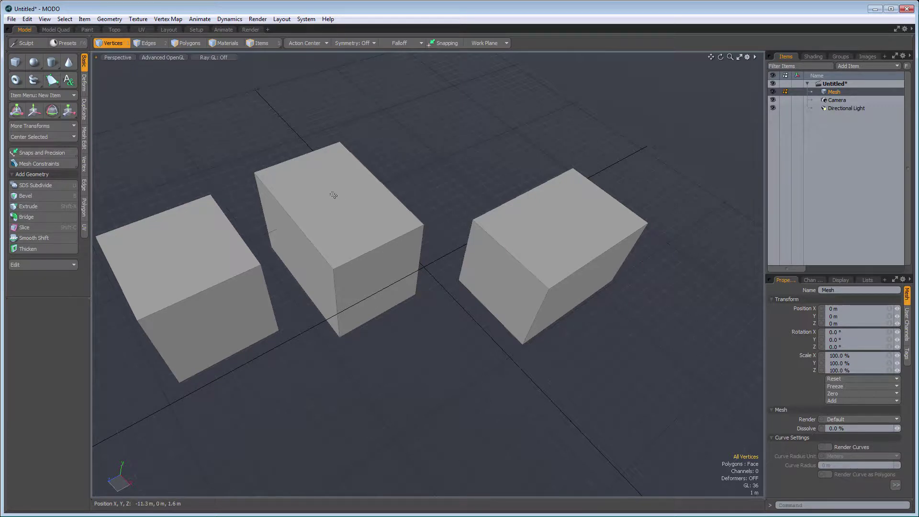
key(Home)
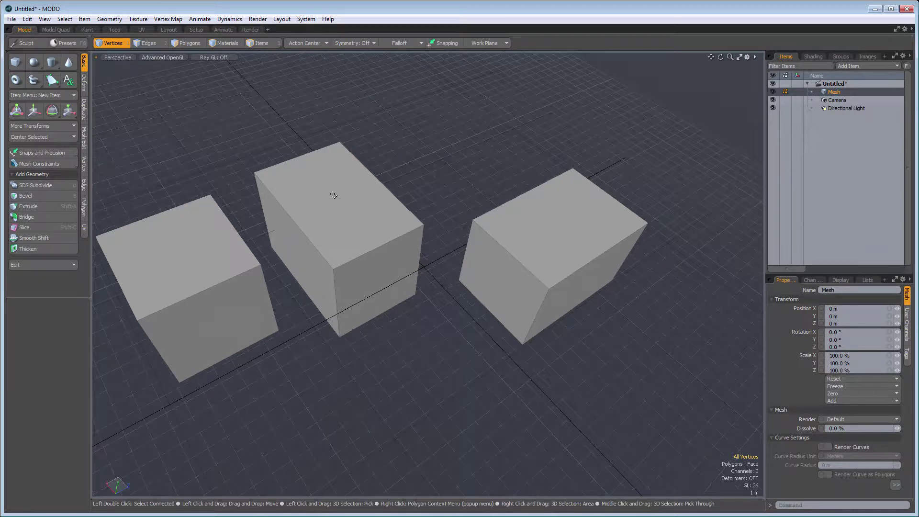
- Create a box about 3.1 × 4.2 × 3 m standing on the rear corner of the middle box's top face
scroll(349, 218, up, 5)
alt+drag(404, 297, 339, 107)
alt+drag(351, 181, 352, 174)
alt+drag(253, 241, 332, 260)
alt+drag(534, 240, 546, 341)
alt+drag(371, 215, 386, 287)
scroll(377, 267, down, 4)
alt+drag(388, 241, 330, 287)
click(18, 63)
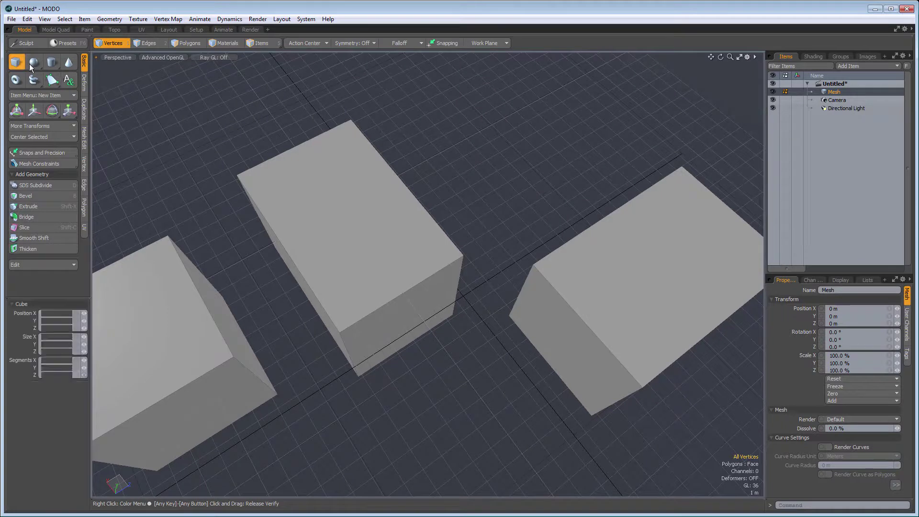
drag(255, 178, 327, 192)
drag(274, 142, 272, 133)
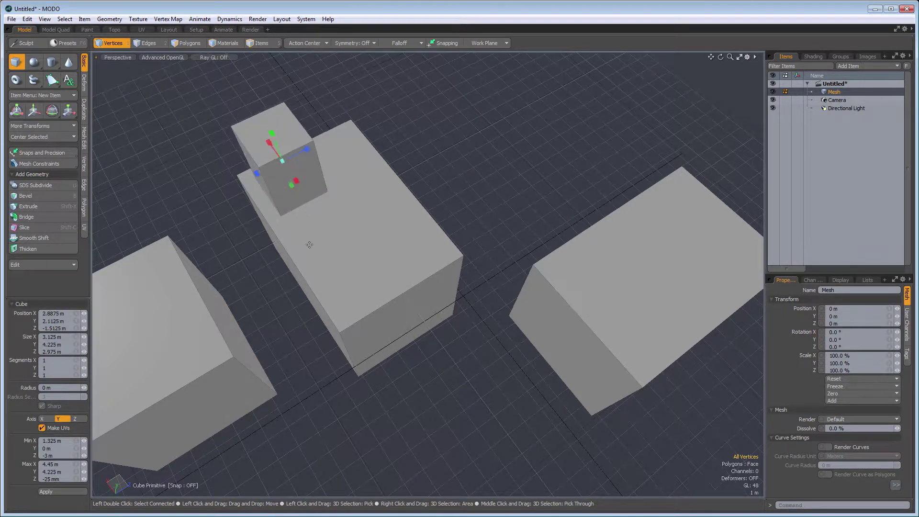
key(space)
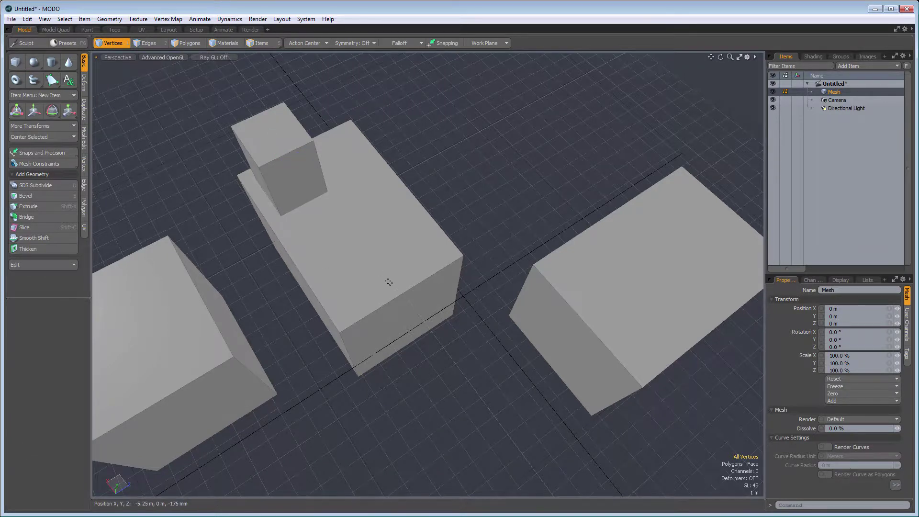
- Create a sphere centred on the middle box's top face, with radii of about 3.4 × 3.8 × 2.8 m
alt+drag(393, 326, 396, 238)
mouse_move(439, 308)
alt+mouse_down()
mouse_move(433, 214)
mouse_move(393, 241)
mouse_move(464, 348)
mouse_move(488, 268)
mouse_move(378, 329)
alt+mouse_up()
alt+drag(498, 323, 427, 306)
alt+drag(547, 288, 555, 318)
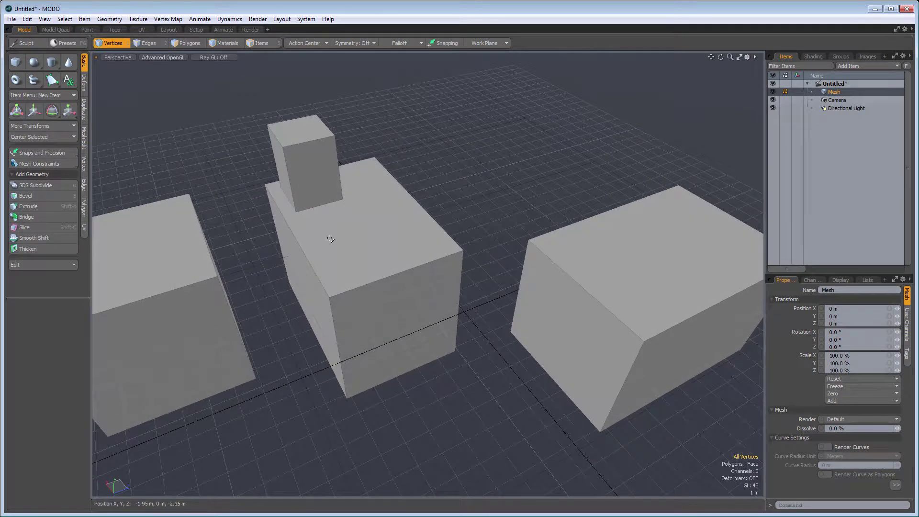
click(34, 62)
alt+drag(401, 259, 507, 417)
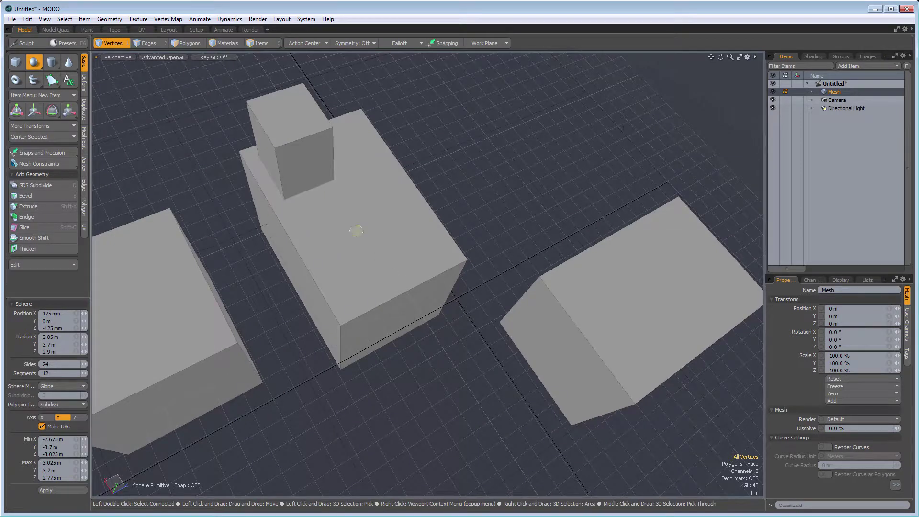
drag(415, 255, 433, 258)
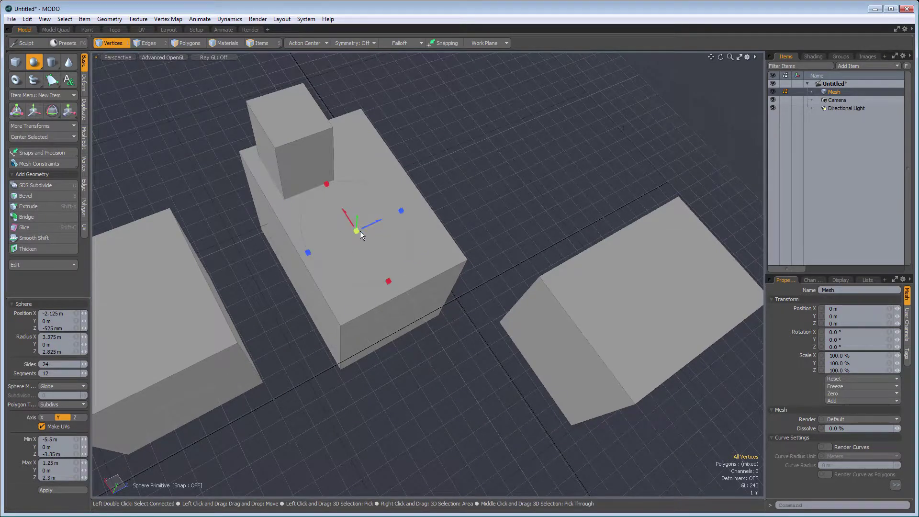
drag(357, 231, 359, 189)
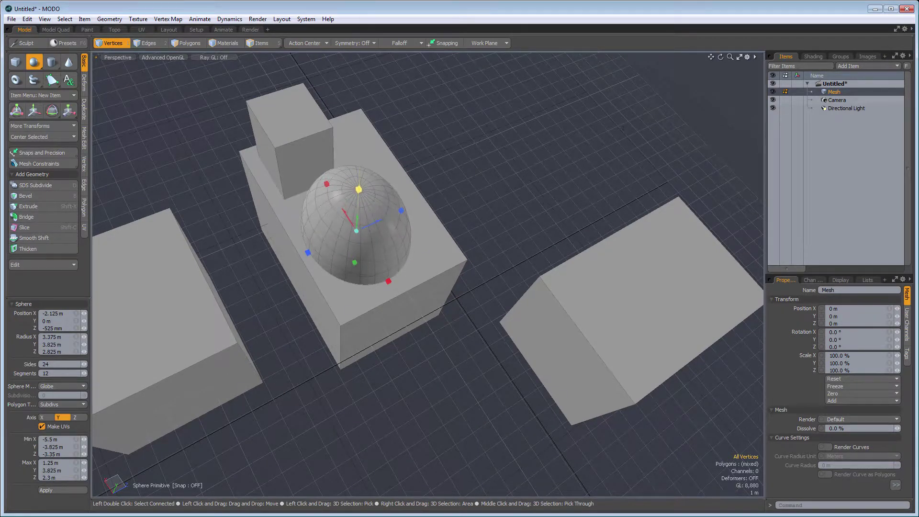
key(space)
- Align the work plane to a polygon on the upper side of the dome
alt+drag(456, 304, 431, 224)
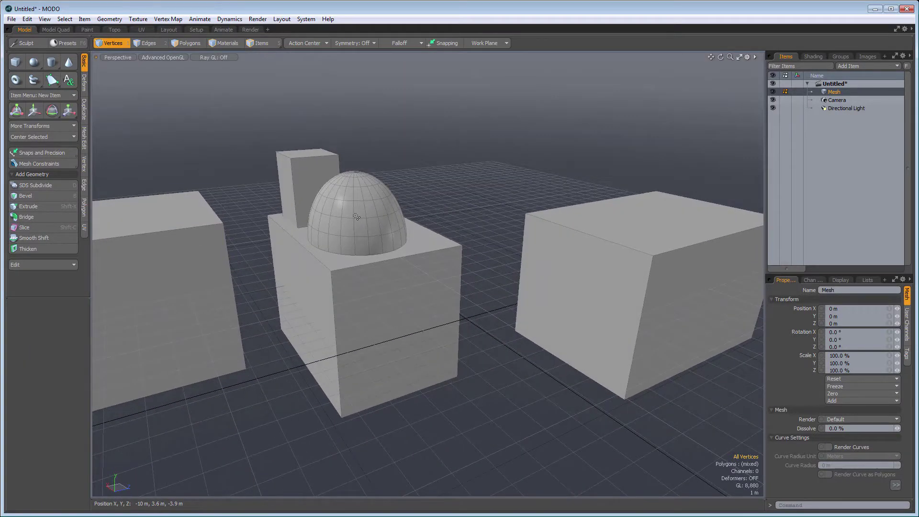
scroll(356, 217, up, 5)
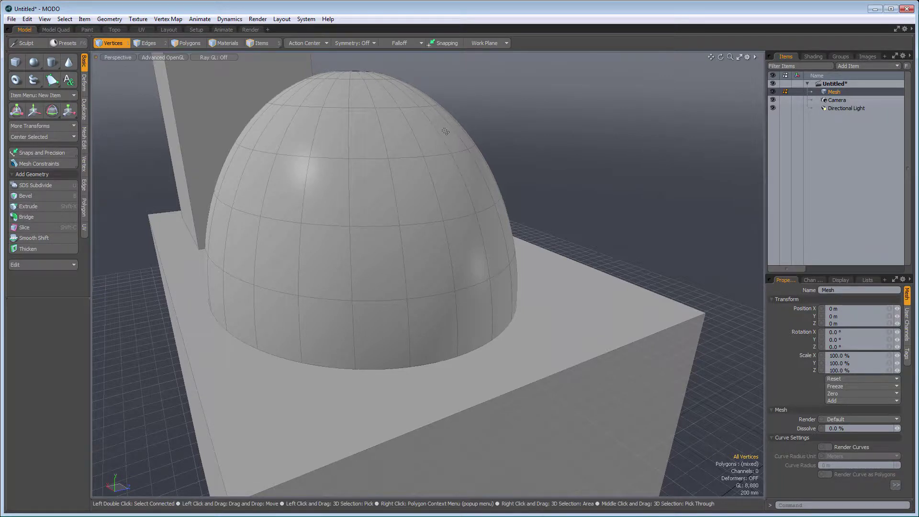
key(Home)
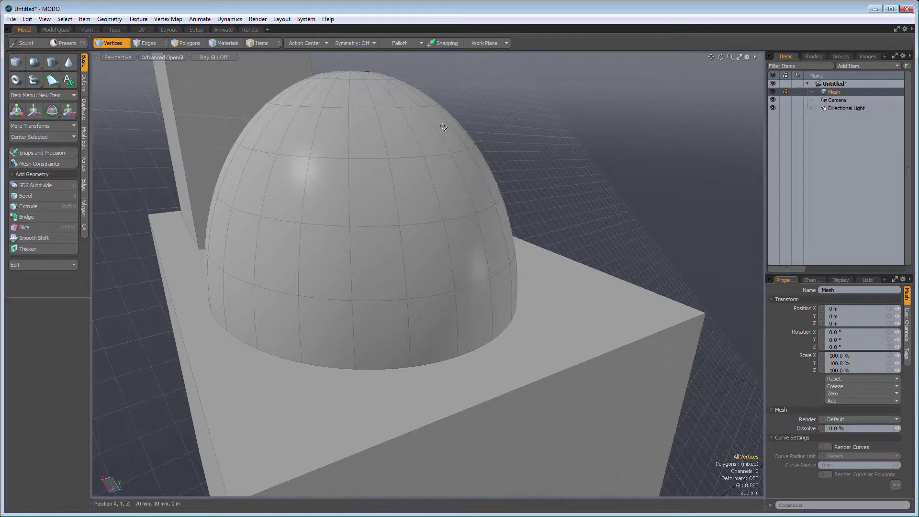
- Create a cylinder about 0.62 m in radius and 4.5 m long, standing out perpendicular from the dome's aligned polygon
alt+drag(444, 127, 320, 287)
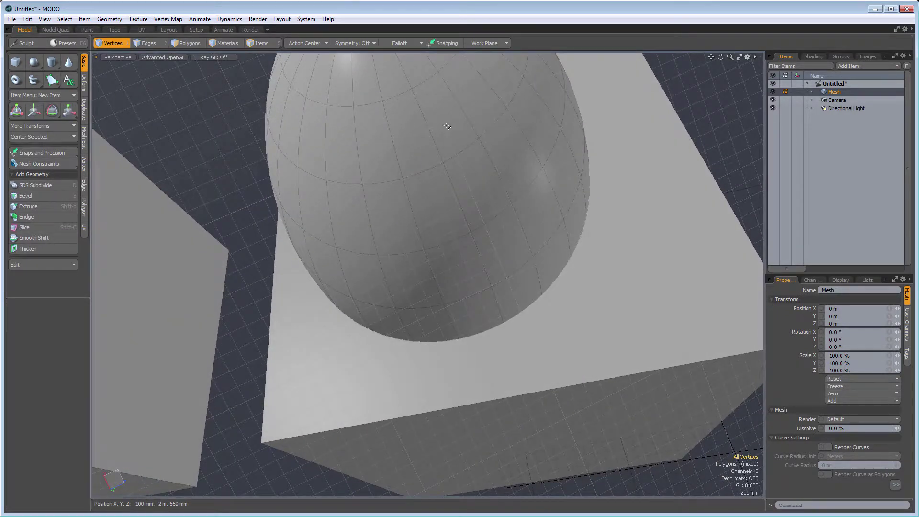
key(g)
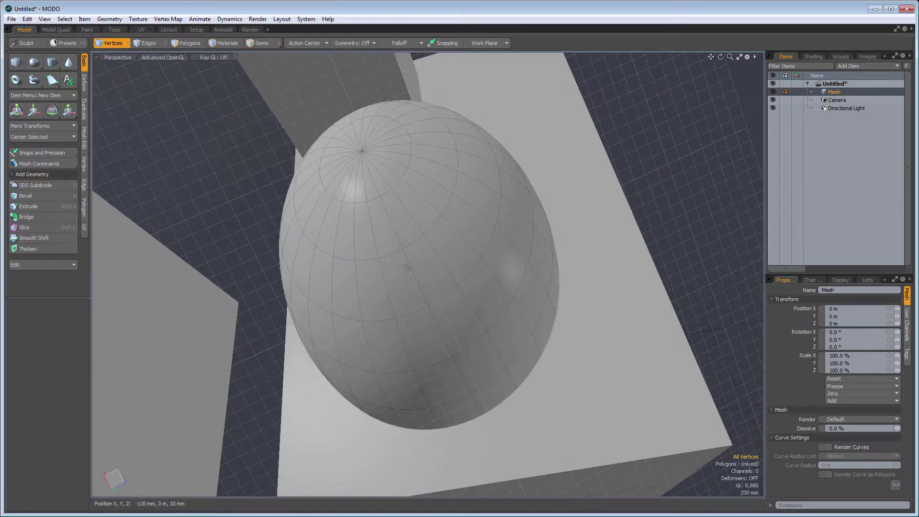
click(51, 62)
drag(427, 277, 484, 297)
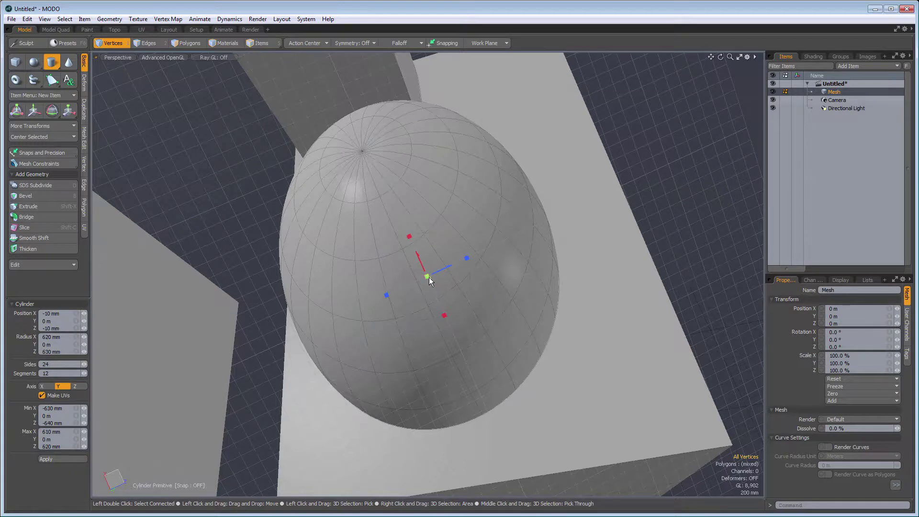
drag(427, 276, 559, 369)
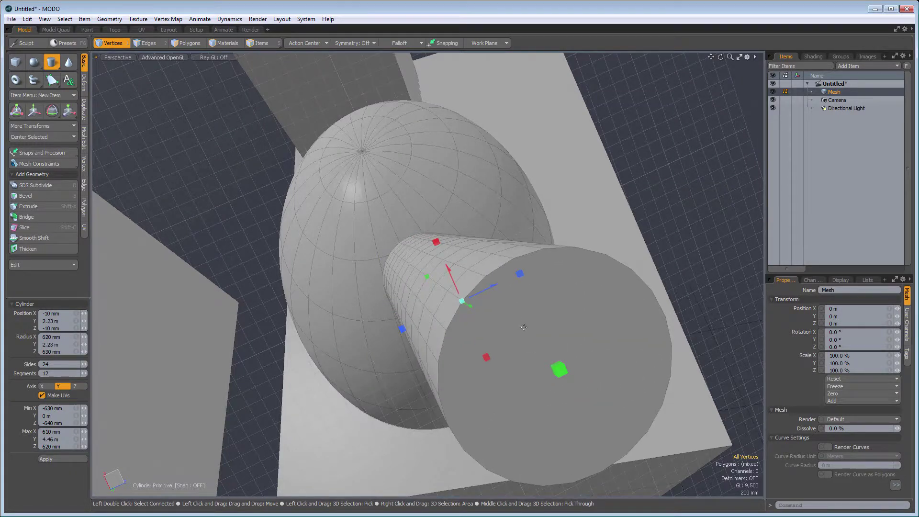
key(space)
- Inspect the angled cylinder on the dome, and reset the work plane to its default
scroll(503, 355, down, 5)
alt+drag(504, 355, 474, 369)
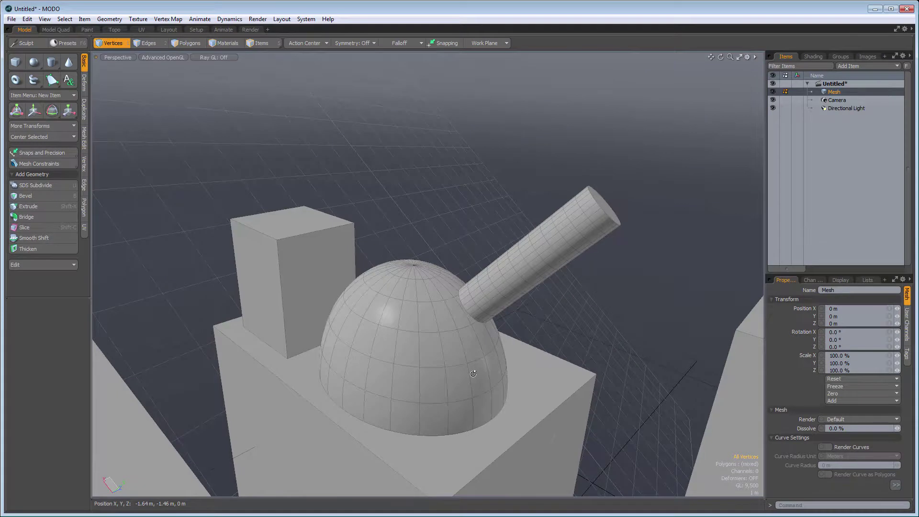
click(497, 42)
click(495, 38)
scroll(453, 348, down, 6)
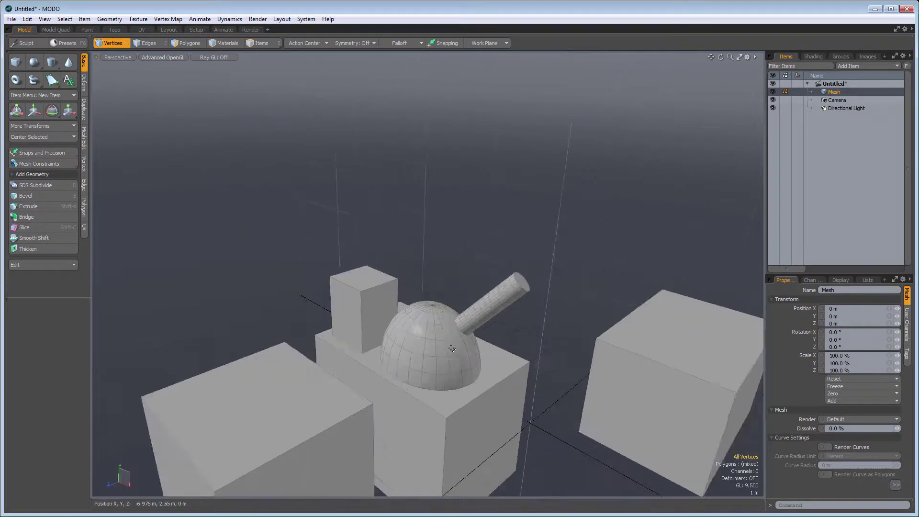
- Create a box about 3.2 × 4.3 × 5.8 m on the ground plane, in front of the middle box
scroll(452, 349, down, 3)
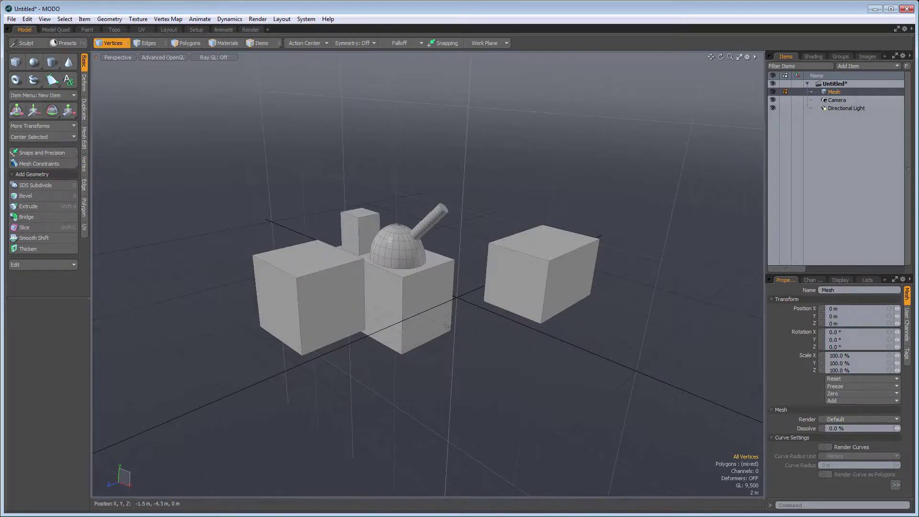
alt+drag(445, 321, 433, 403)
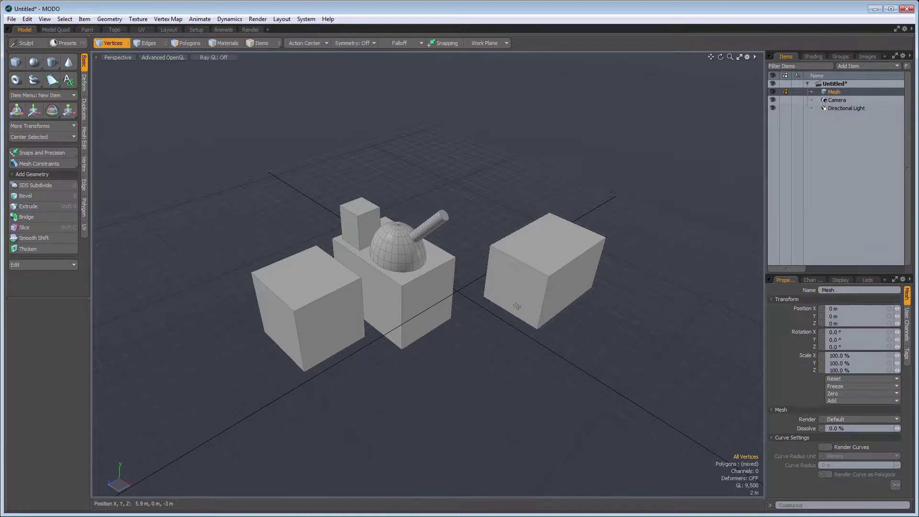
click(19, 64)
drag(434, 362, 468, 329)
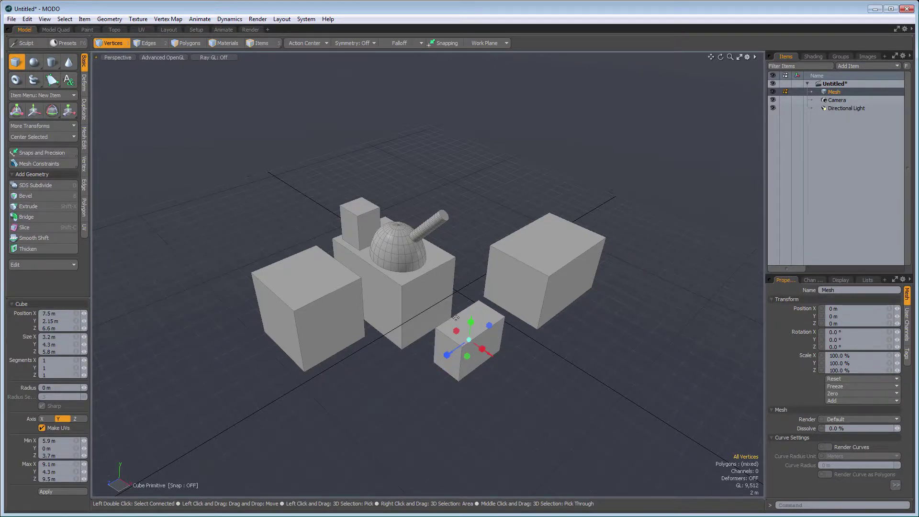
key(space)
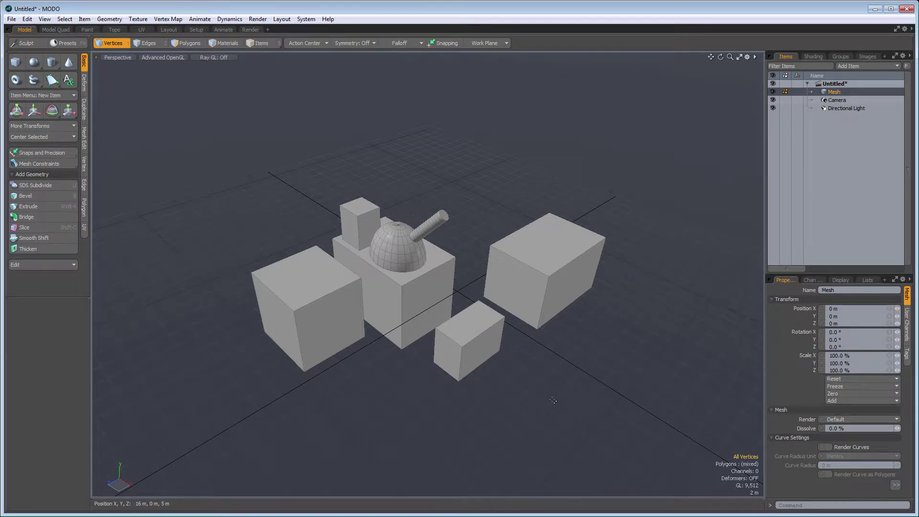
- Create a smaller box with a base of about 1.66 × 2.24 m on the ground, in front of the 4.3 m tall box
scroll(554, 400, up, 2)
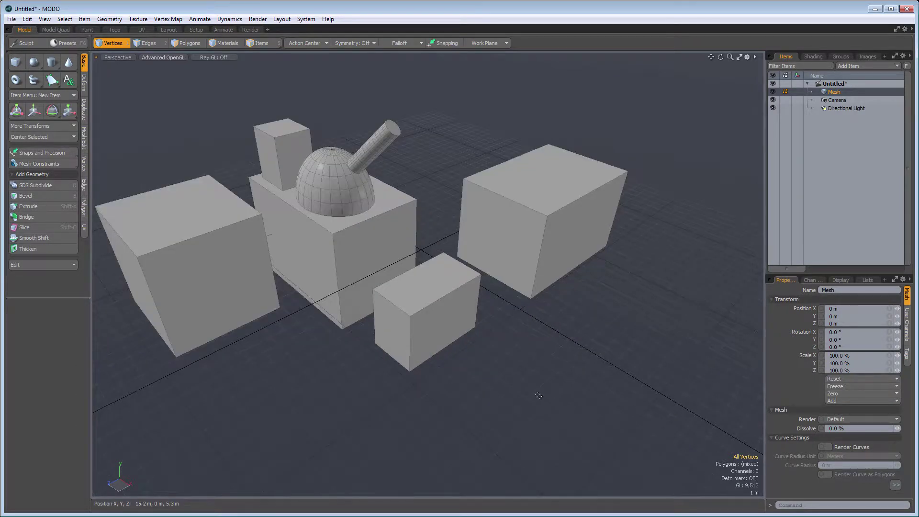
scroll(539, 396, up, 3)
scroll(538, 396, up, 3)
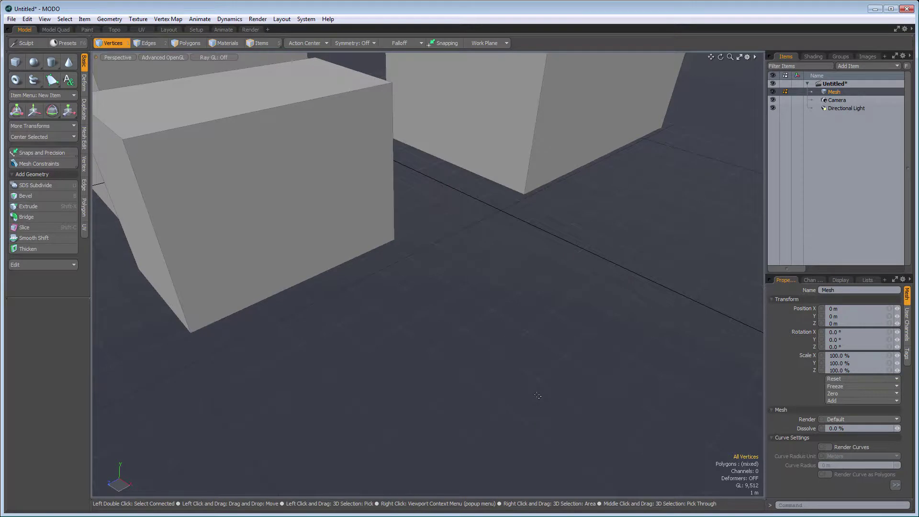
scroll(538, 395, up, 3)
click(17, 63)
drag(303, 251, 533, 250)
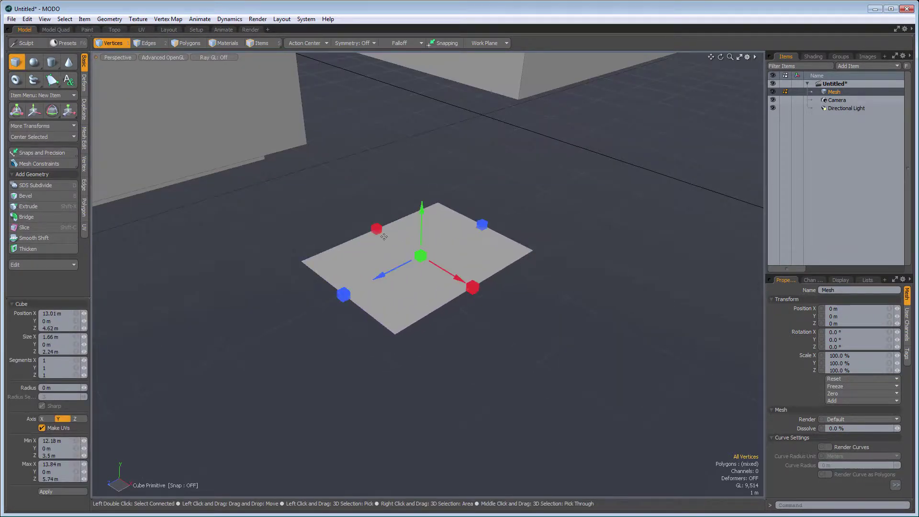
drag(421, 256, 425, 55)
key(space)
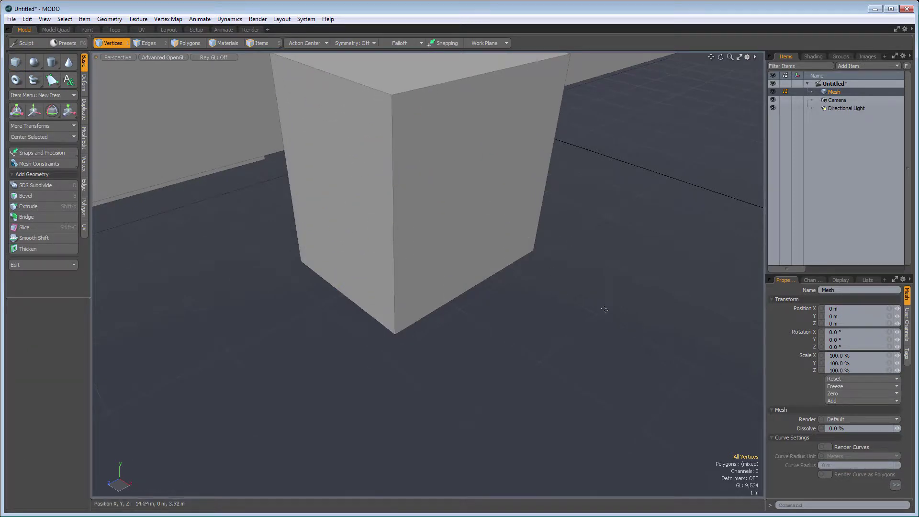
- Create another small box on the ground beside the previous one, working from a much closer view
scroll(557, 376, up, 4)
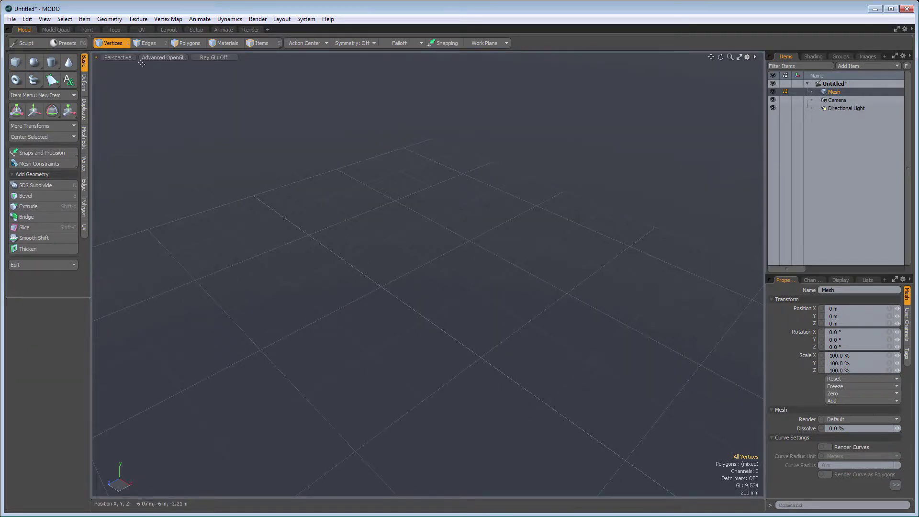
click(16, 64)
drag(365, 324, 626, 334)
drag(495, 329, 521, 155)
key(space)
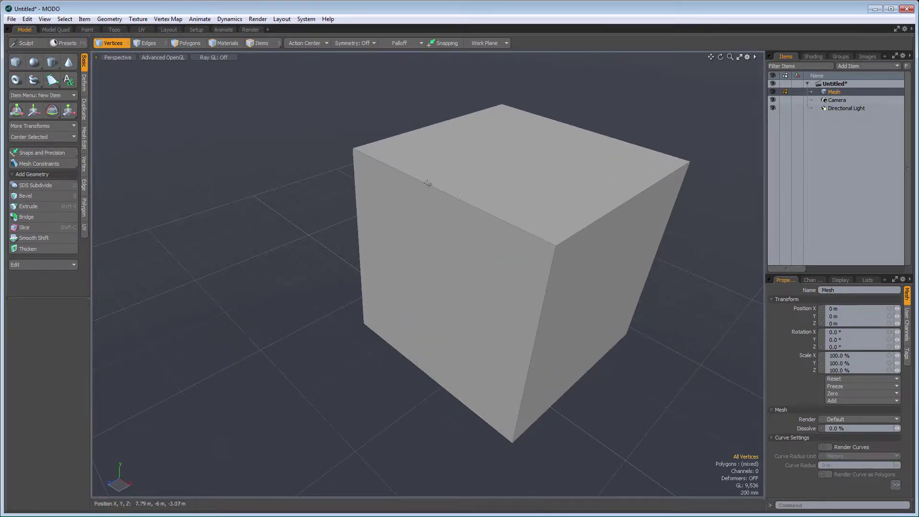
- Examine how the work plane grid behaves around the small boxes at different zoom levels and viewing angles
scroll(425, 184, down, 5)
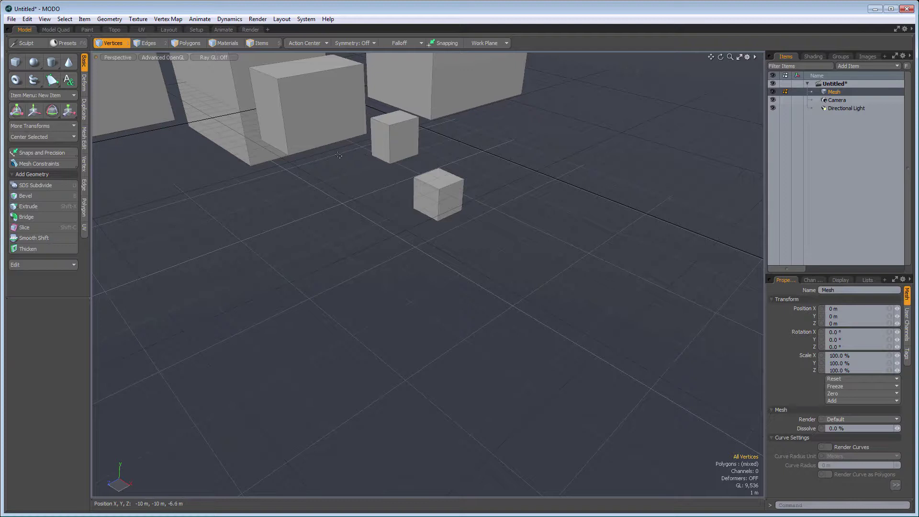
alt+drag(369, 190, 411, 286)
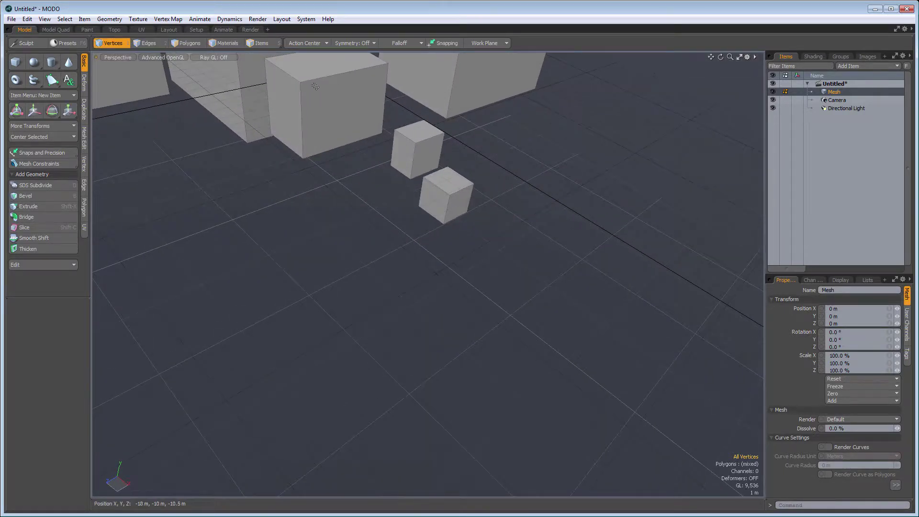
alt+drag(437, 245, 452, 284)
alt+drag(397, 204, 444, 359)
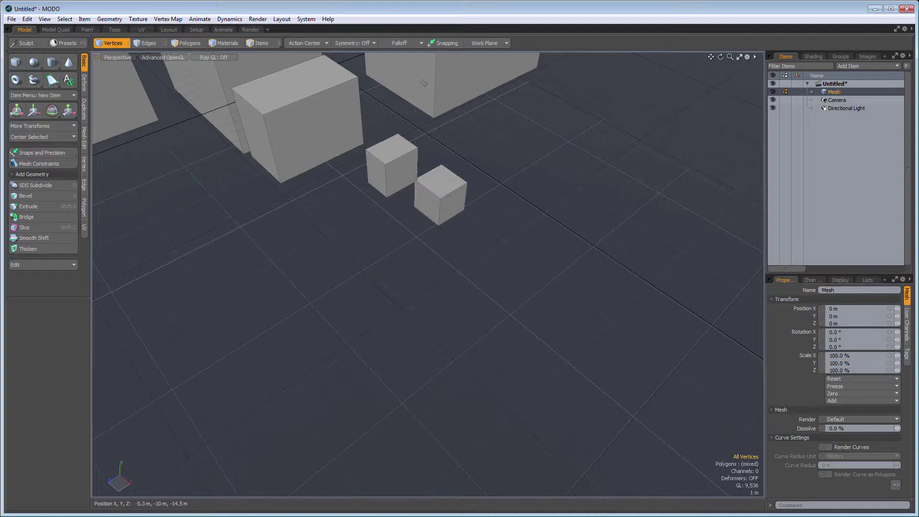
scroll(386, 149, down, 4)
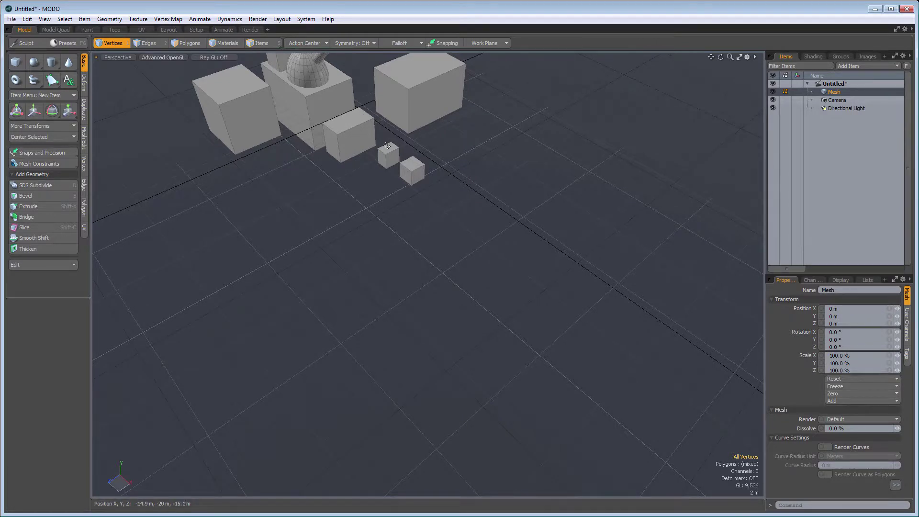
scroll(402, 168, up, 8)
scroll(428, 220, up, 3)
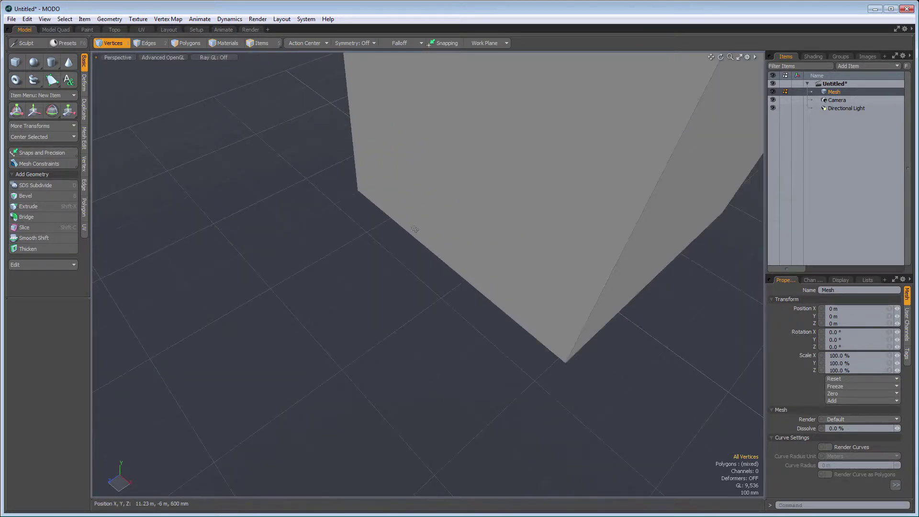
scroll(354, 220, down, 3)
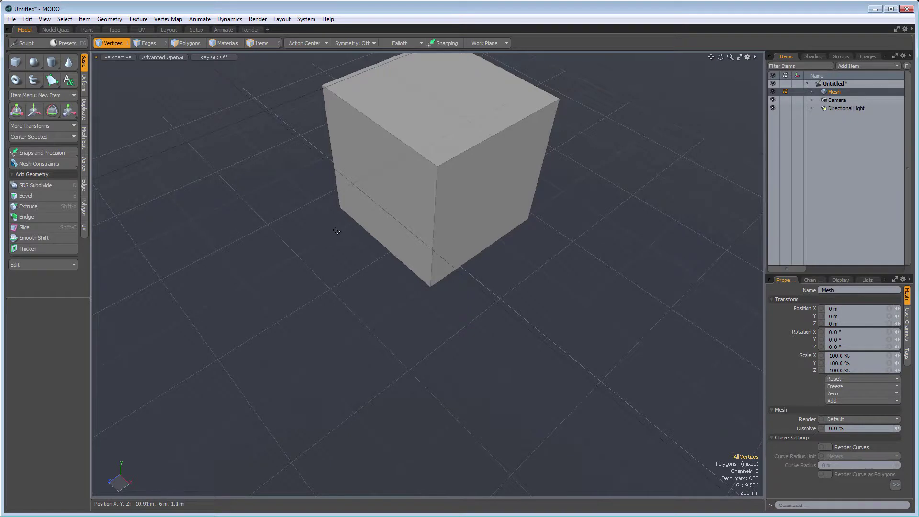
scroll(337, 231, down, 8)
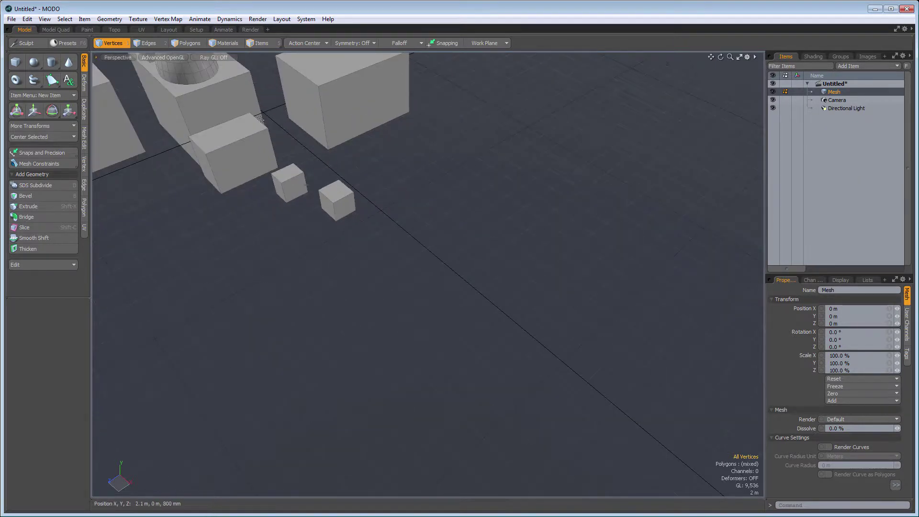
- Align the work plane to the top face of the large box on the opposite side of the dome's box from the other large box
key(a)
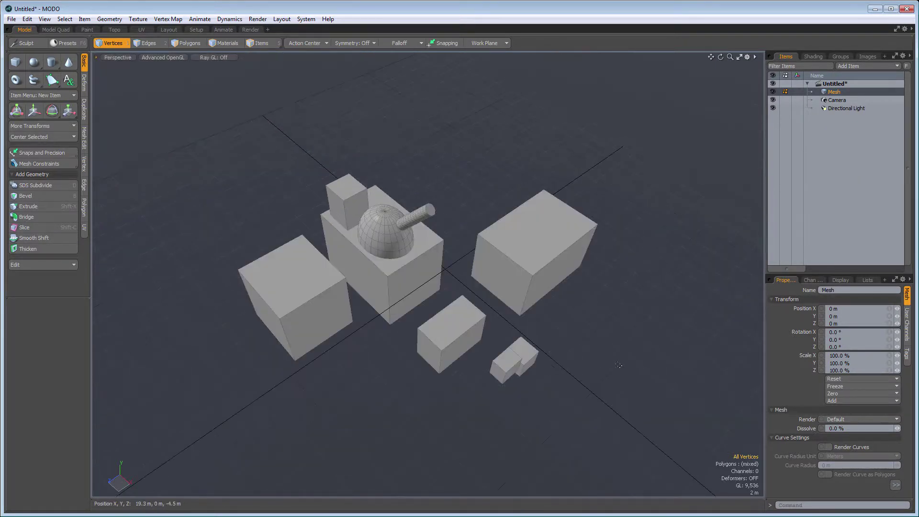
alt+drag(471, 383, 652, 363)
alt+drag(319, 364, 461, 309)
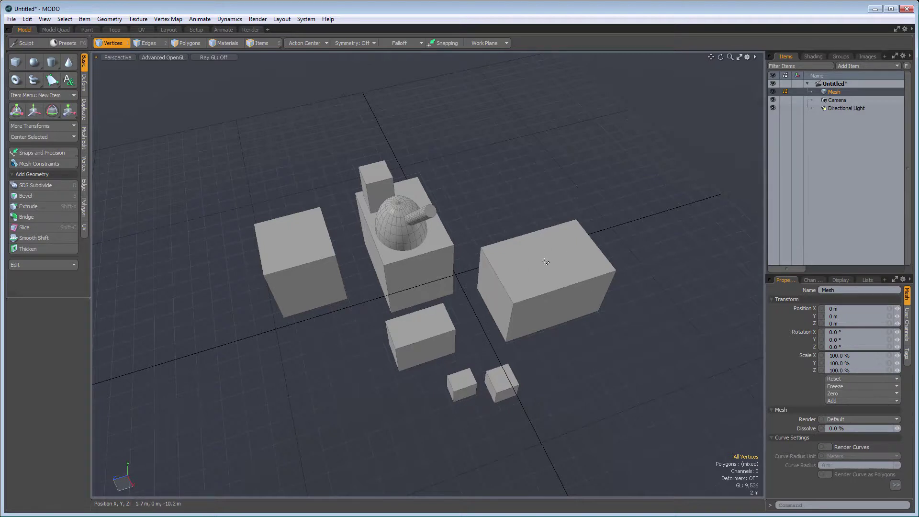
key(Home)
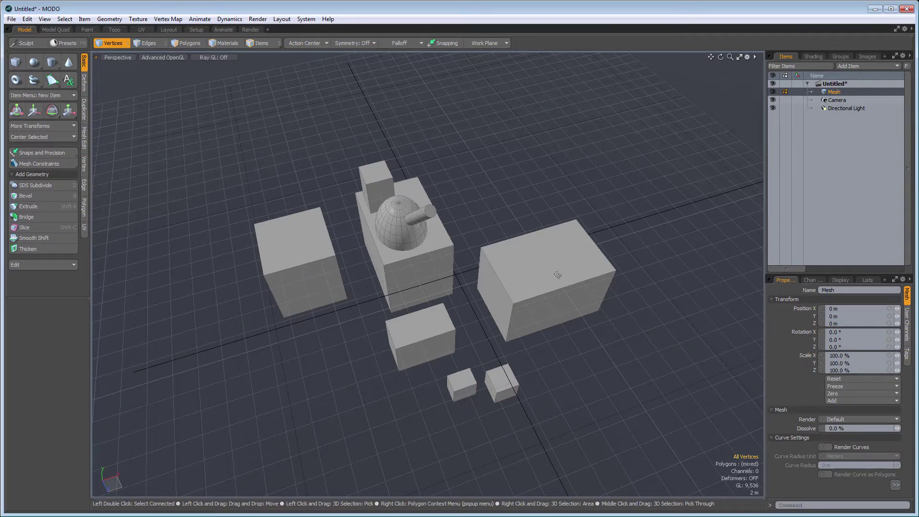
- Create an upright cylinder with radii of about 1.42 × 1.24 m and 4.98 m tall near a corner of the large box's top face
scroll(557, 275, up, 5)
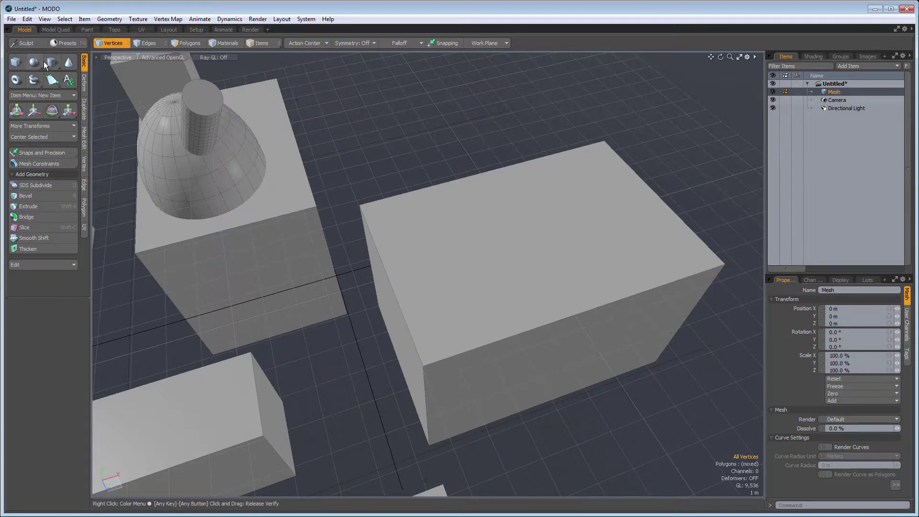
click(51, 61)
drag(406, 225, 389, 98)
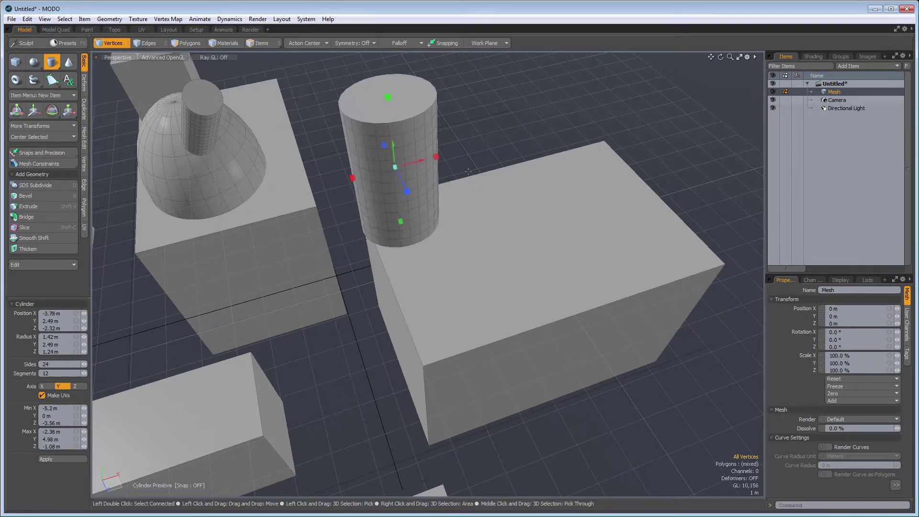
key(q)
- Try creating a cylinder on the large box from a low viewing angle, with Z-axis length about 7.88 m and radii 2 × 1.42 m, and undo it
alt+drag(439, 329, 475, 177)
alt+drag(552, 242, 578, 230)
click(53, 63)
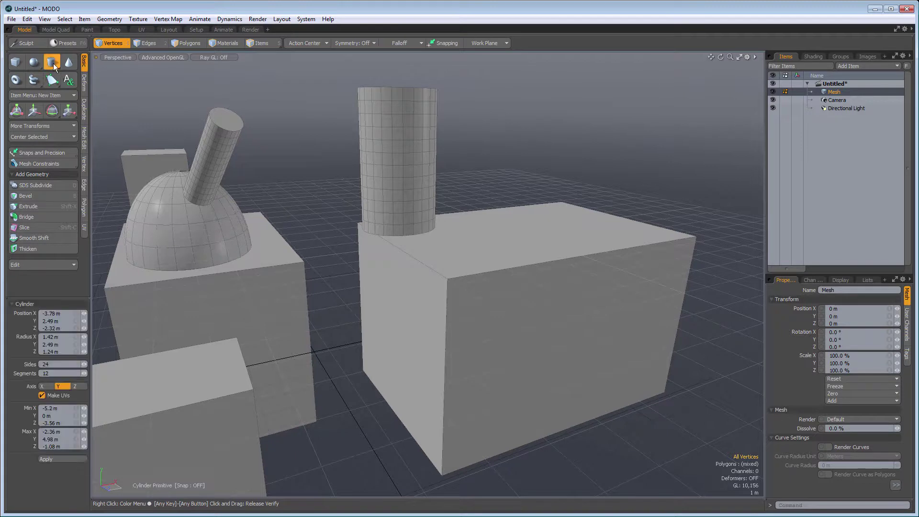
drag(506, 229, 551, 187)
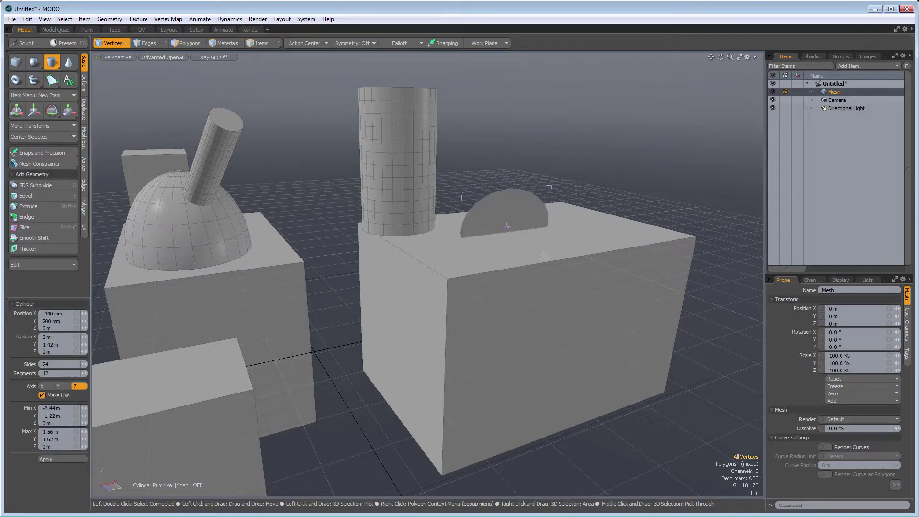
drag(508, 230, 703, 302)
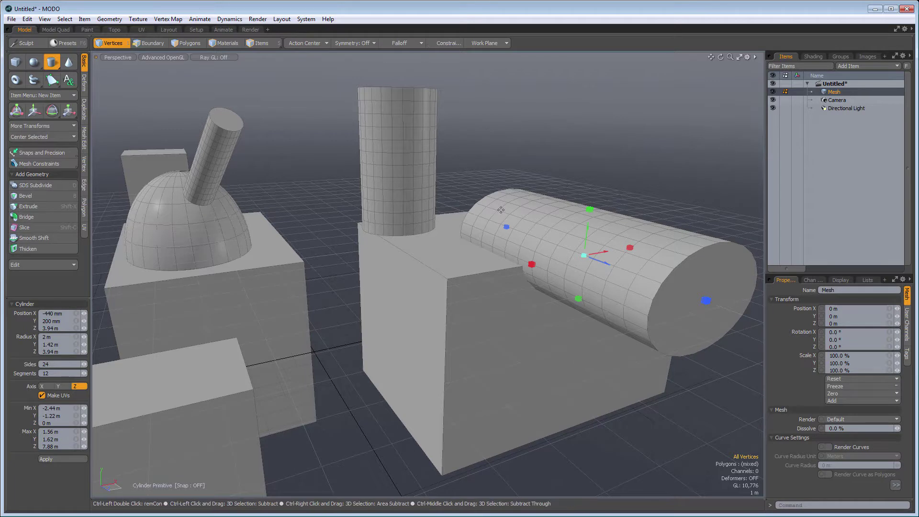
key(ctrl+z)
key(ctrl+z)
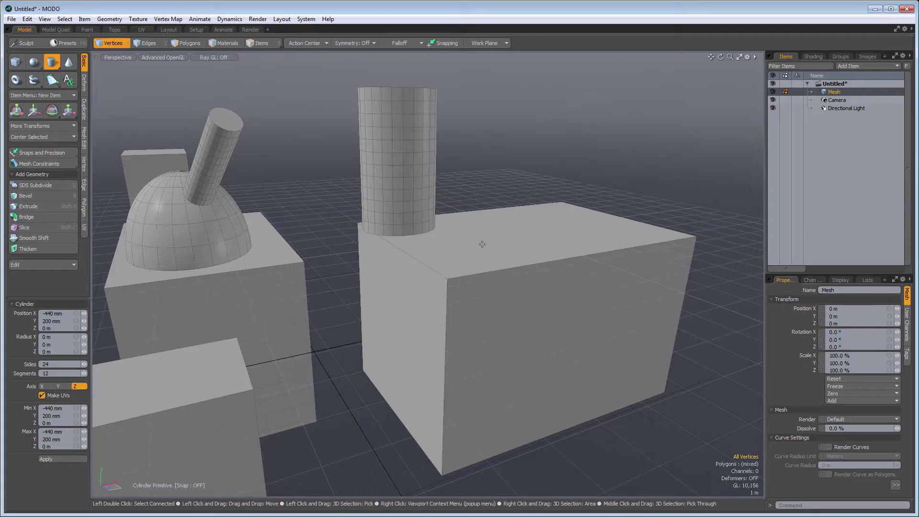
- From a higher viewing angle, create a second upright cylinder beside the first, with radii of about 1.7 × 1.82 m and 4.32 m tall
alt+drag(469, 220, 506, 366)
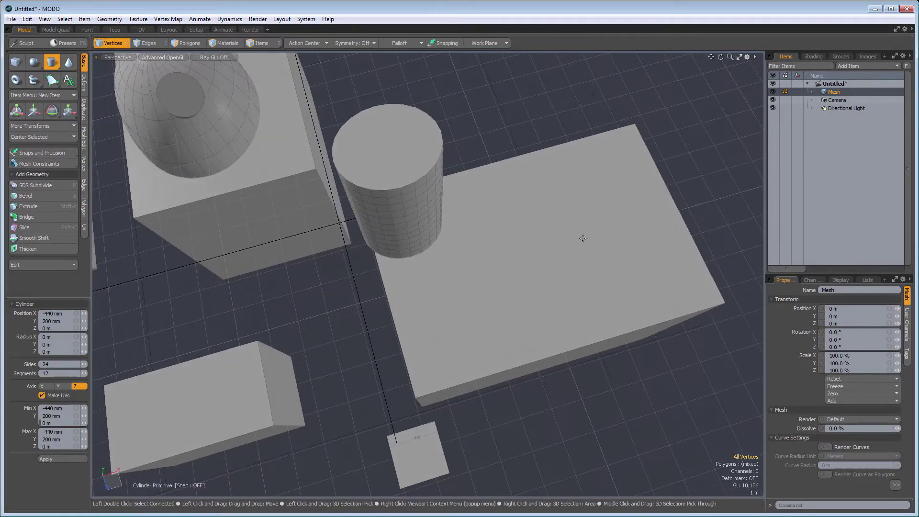
alt+drag(516, 272, 372, 331)
alt+drag(398, 365, 413, 361)
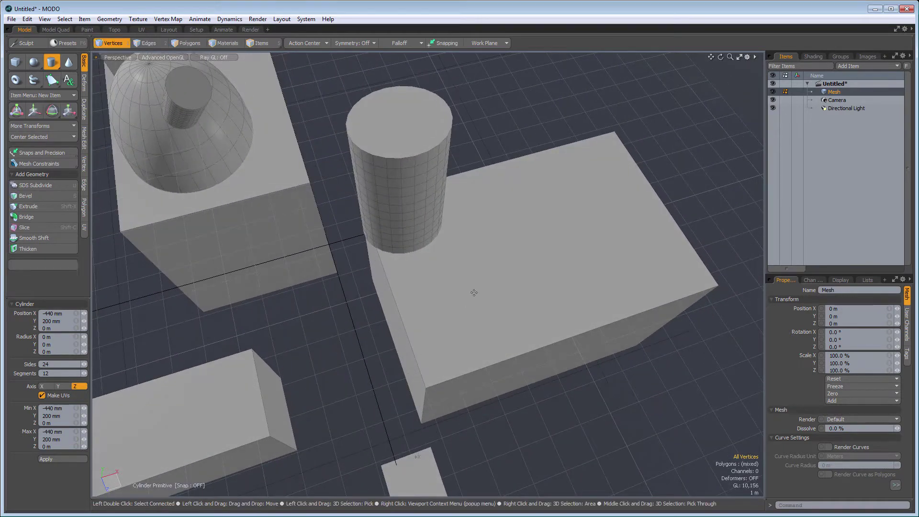
drag(487, 228, 513, 151)
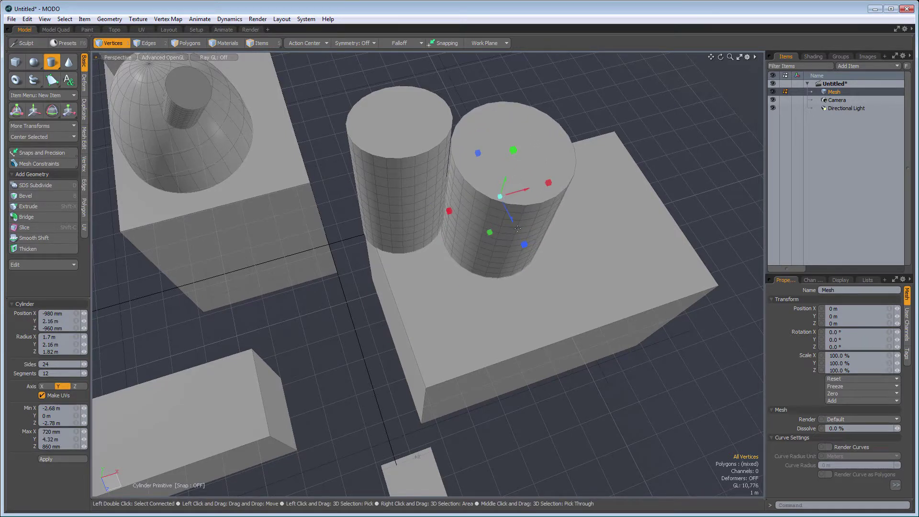
key(space)
- Try another low-angle cylinder beside the two upright ones, about 5.98 m long on Z with radii 2.58 × 1.14 m, and undo it
alt+drag(415, 320, 416, 220)
alt+drag(597, 273, 400, 214)
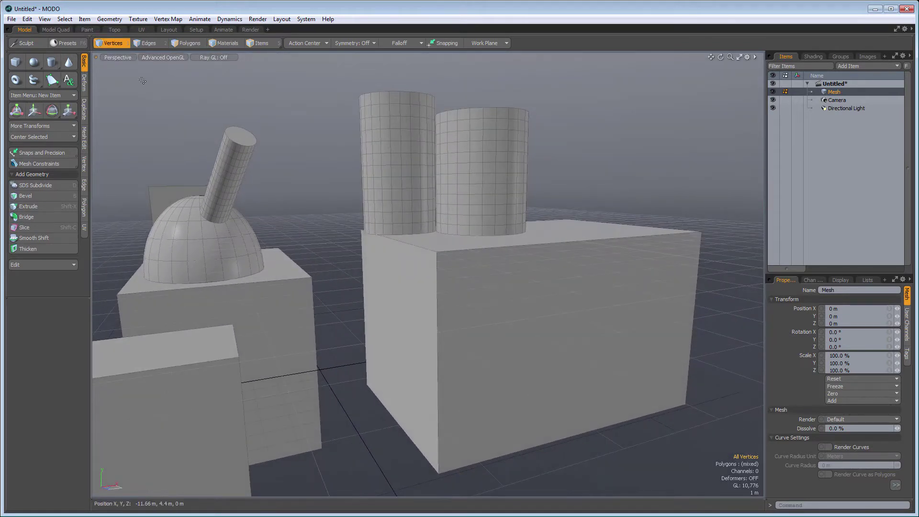
click(51, 62)
mouse_move(562, 230)
mouse_down()
mouse_move(621, 199)
mouse_move(602, 232)
mouse_move(700, 246)
mouse_up()
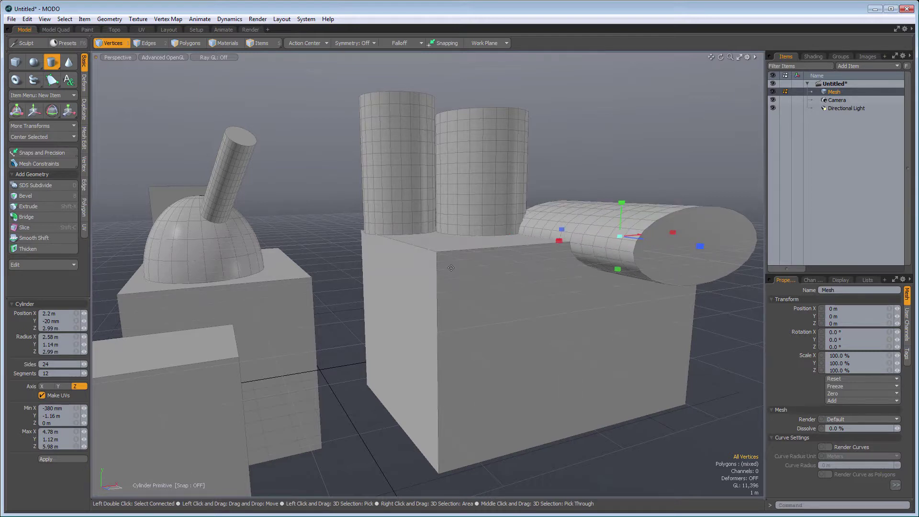
key(ctrl+z)
key(ctrl+z)
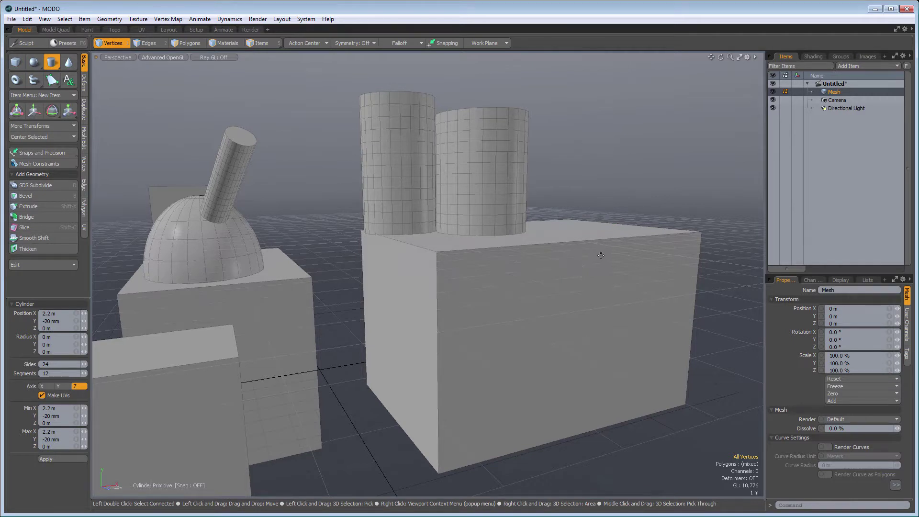
- Rotate the work plane 45° about the Y axis
alt+drag(477, 192, 467, 307)
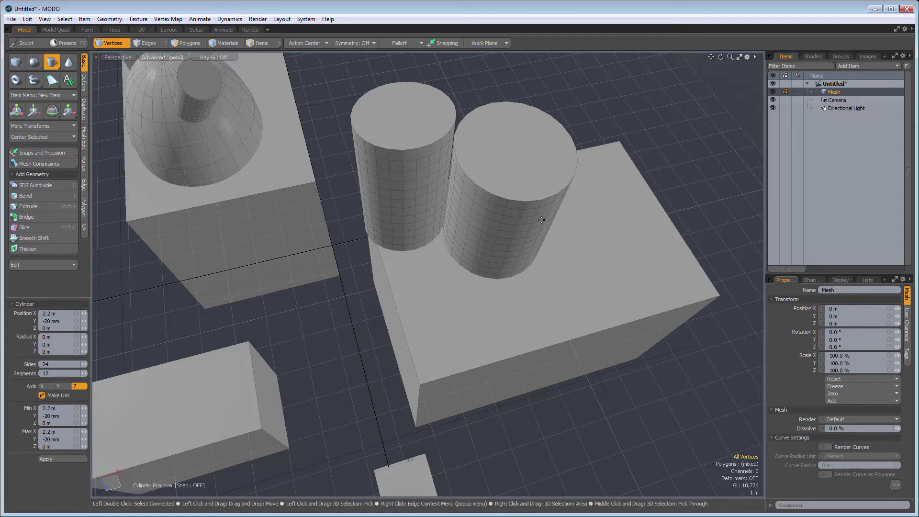
scroll(541, 220, down, 5)
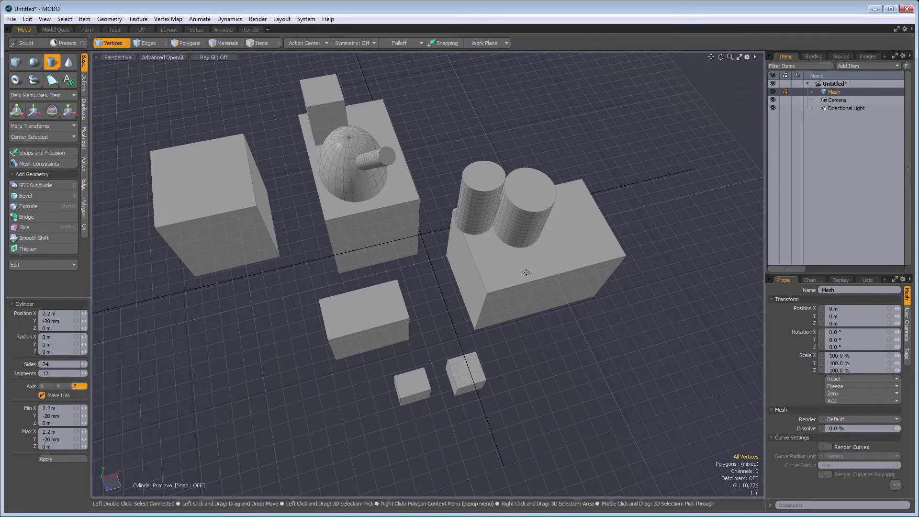
click(498, 42)
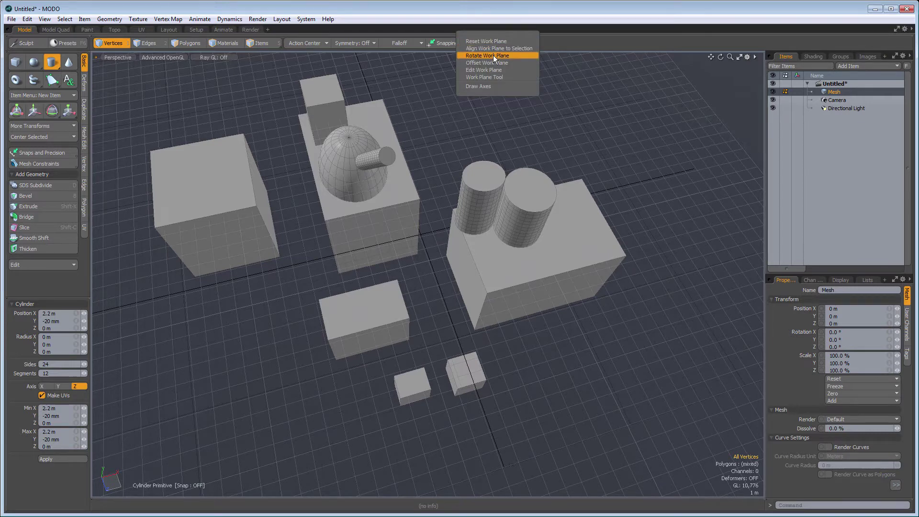
click(493, 55)
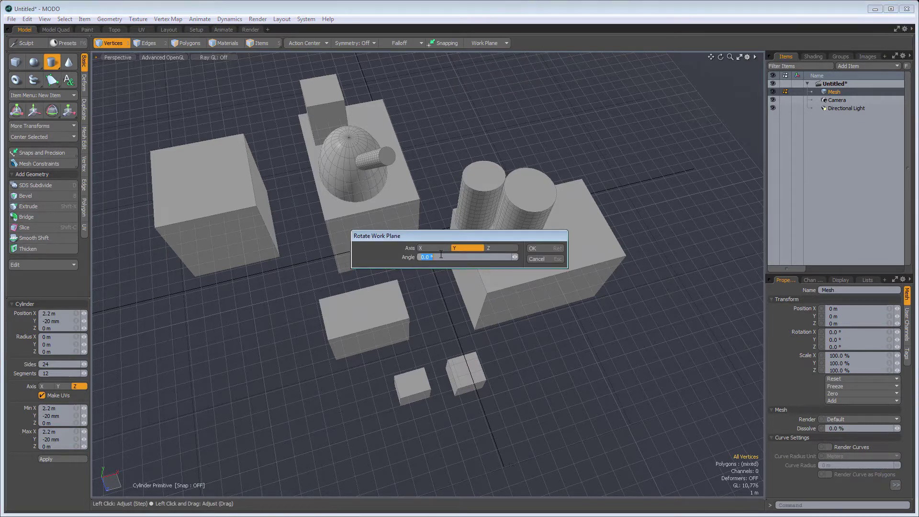
text(45)
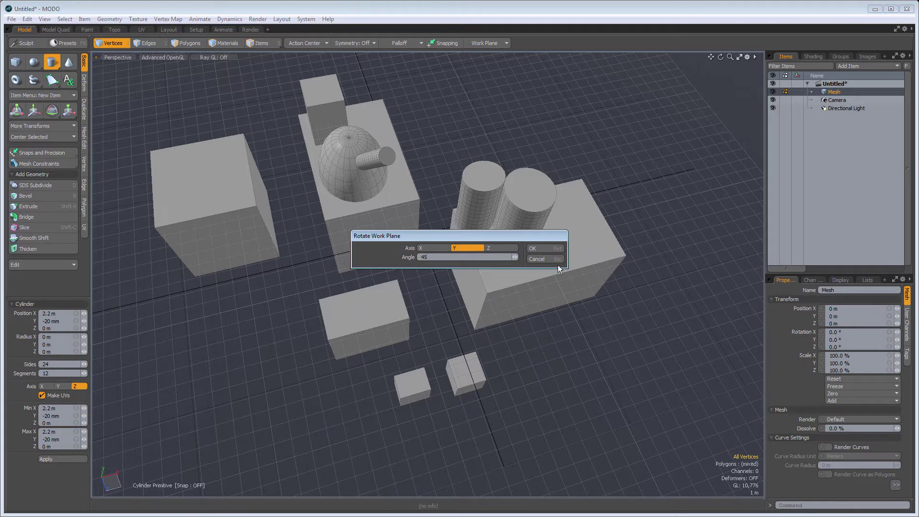
click(543, 248)
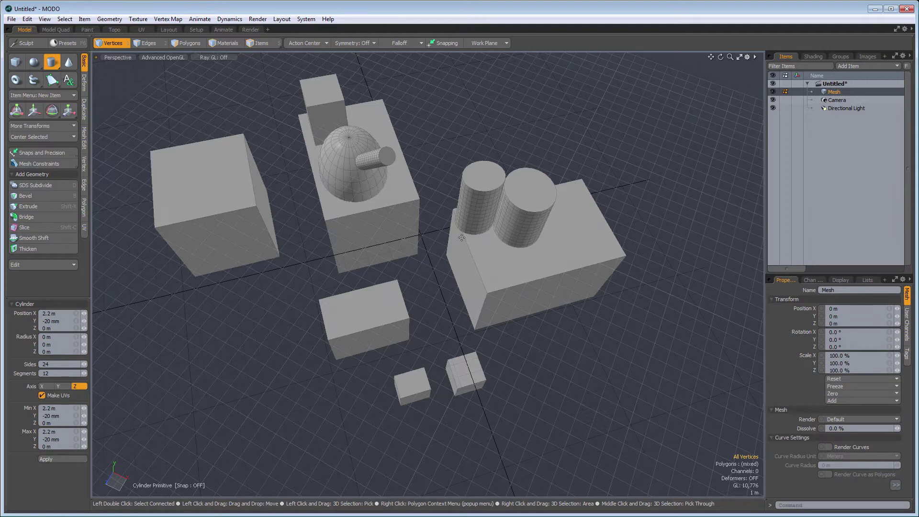
- Align the work plane to the perspective view from a low viewing angle and check its grid orientation around the objects
alt+drag(461, 238, 444, 247)
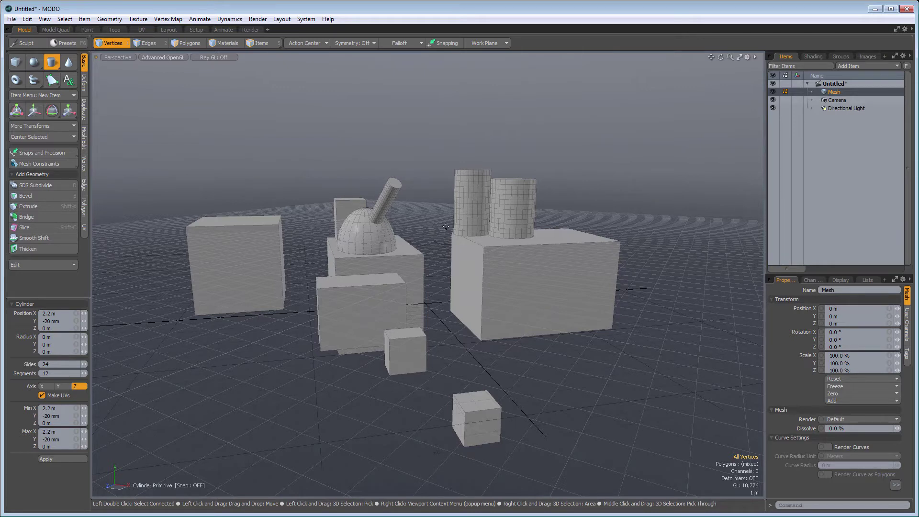
key(ctrl)
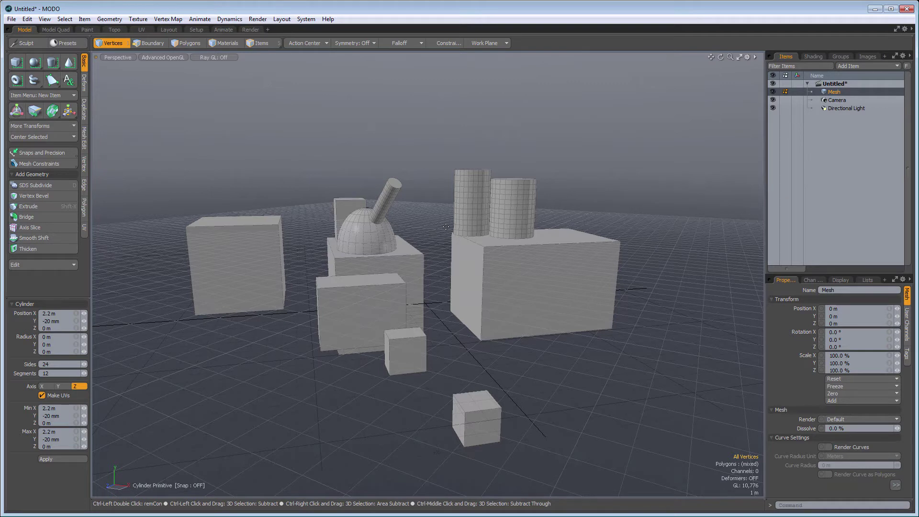
key(ctrl+Home)
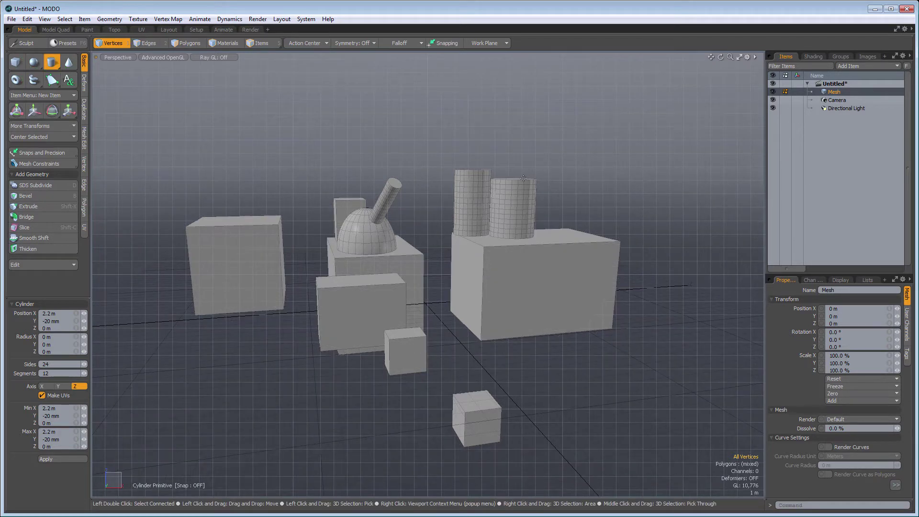
alt+drag(450, 261, 534, 280)
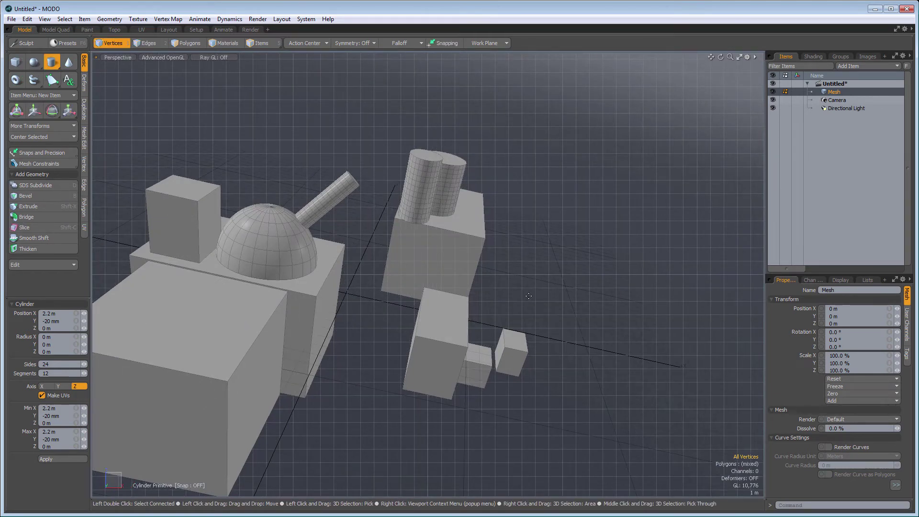
alt+drag(519, 356, 419, 297)
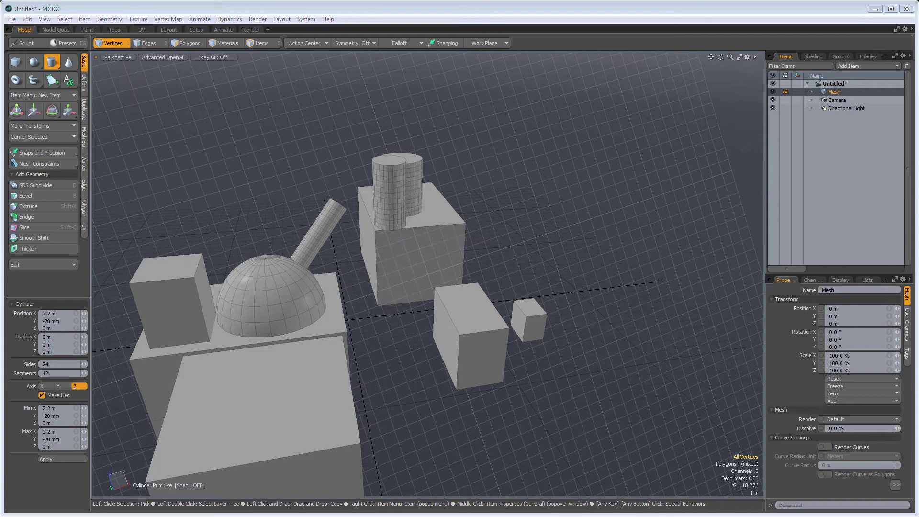